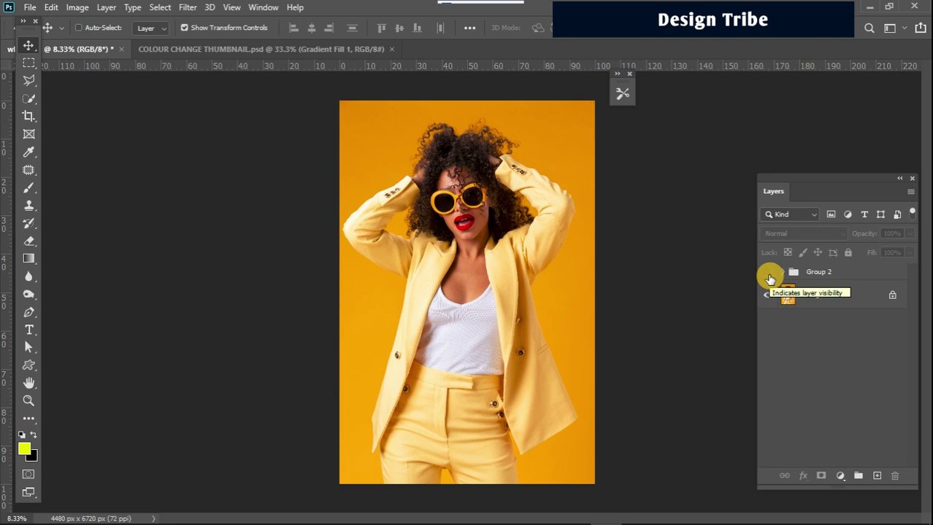
Step: Briefly show and hide the red-suit version, then add a Hue/Saturation adjustment layer
{"action": "left_click", "coordinate": [769, 275]}
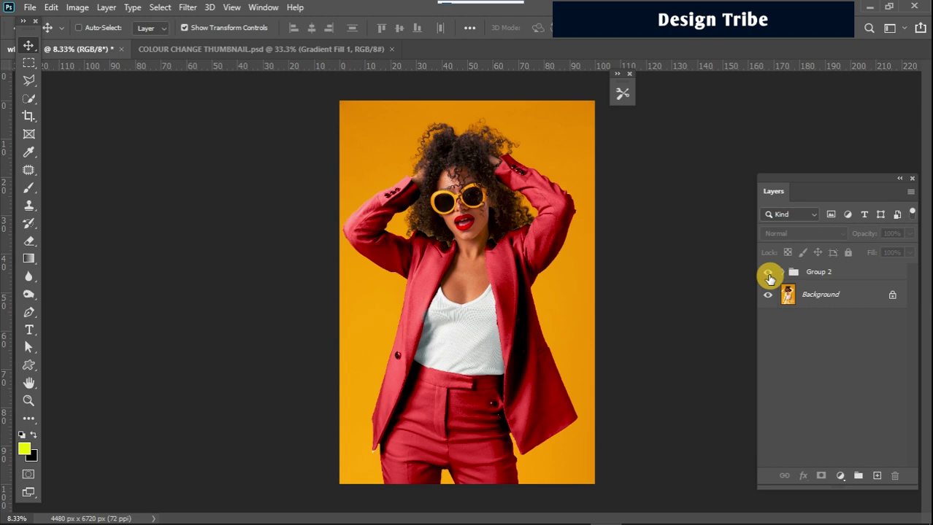
{"action": "left_click", "coordinate": [768, 275]}
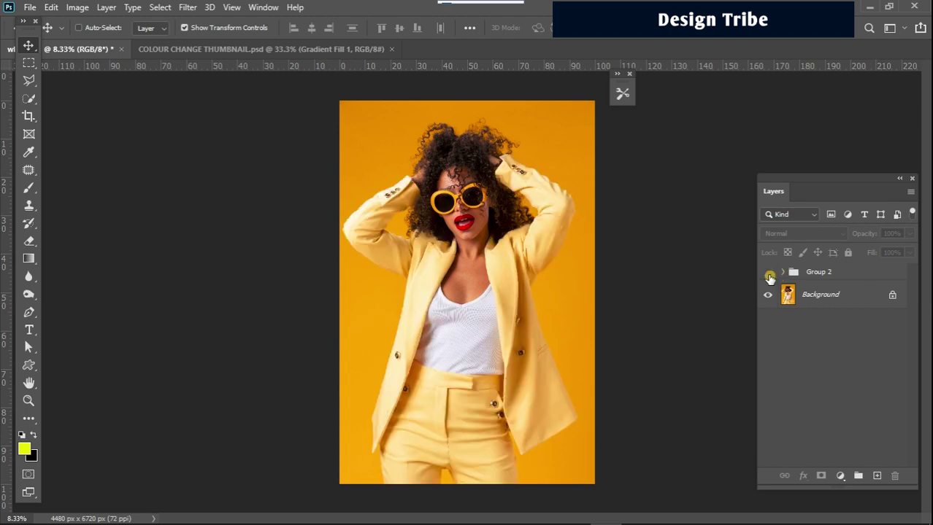
{"action": "left_click", "coordinate": [841, 477]}
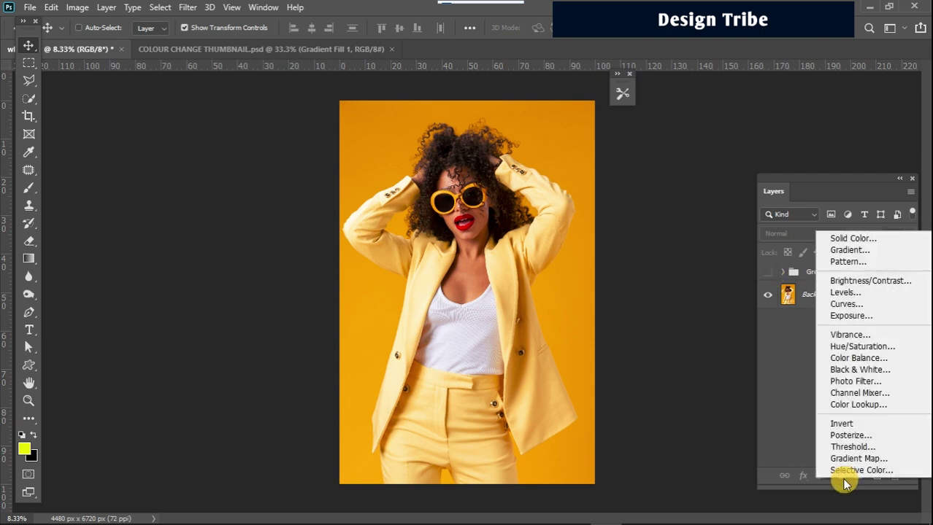
{"action": "left_click", "coordinate": [870, 349]}
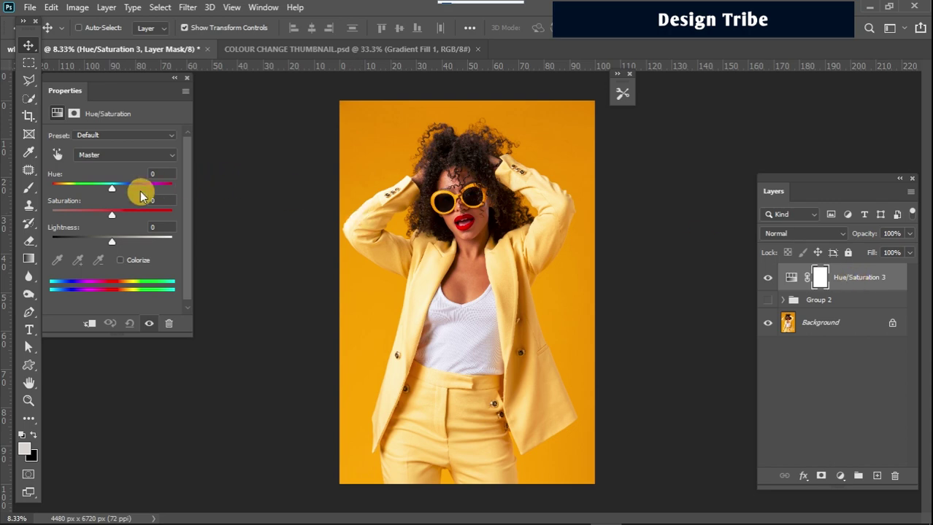
Step: Test hue shifts toward orange and red, reset Hue to 0, and select Hue/Saturation 3
{"action": "mouse_move", "coordinate": [116, 190]}
{"action": "left_mouse_down"}
{"action": "mouse_move", "coordinate": [102, 191]}
{"action": "mouse_move", "coordinate": [124, 204]}
{"action": "left_mouse_up"}
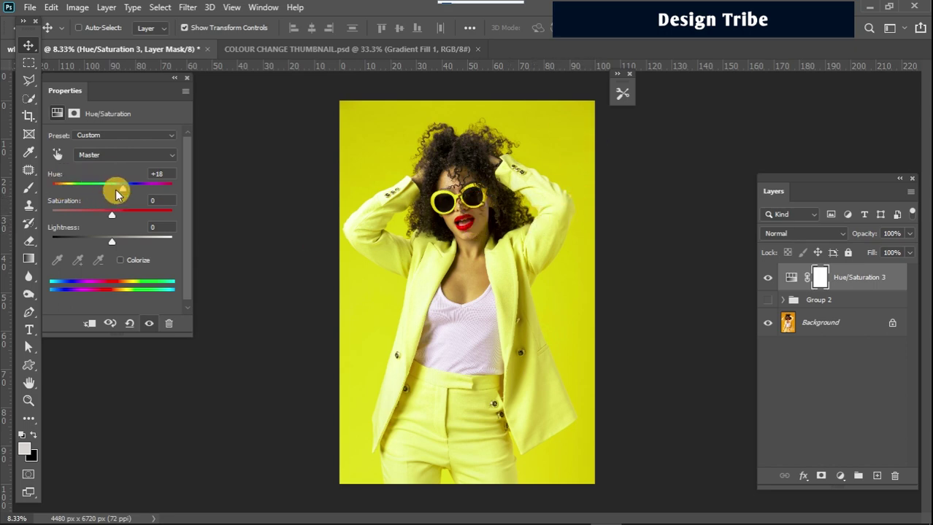
{"action": "mouse_move", "coordinate": [121, 193]}
{"action": "left_mouse_down"}
{"action": "mouse_move", "coordinate": [87, 196]}
{"action": "mouse_move", "coordinate": [138, 199]}
{"action": "mouse_move", "coordinate": [117, 200]}
{"action": "left_mouse_up"}
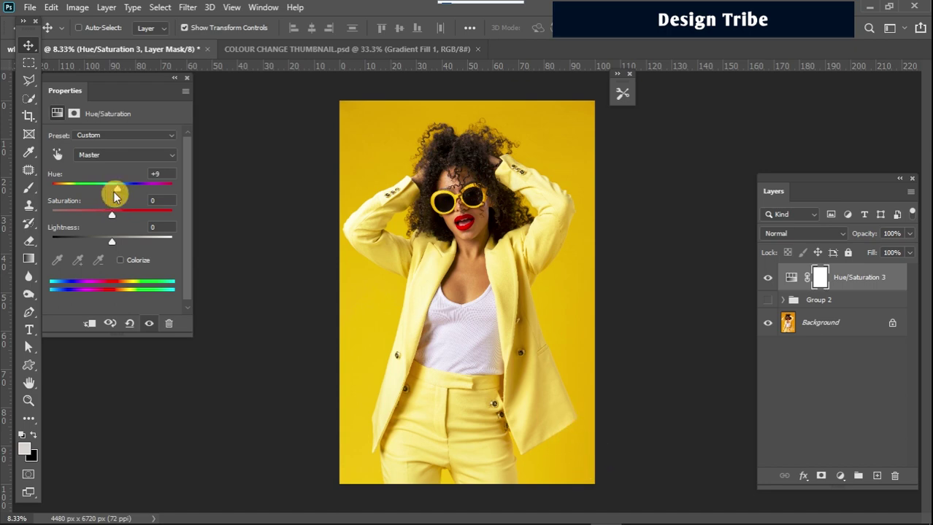
{"action": "left_click_drag", "start_coordinate": [115, 191], "coordinate": [112, 191]}
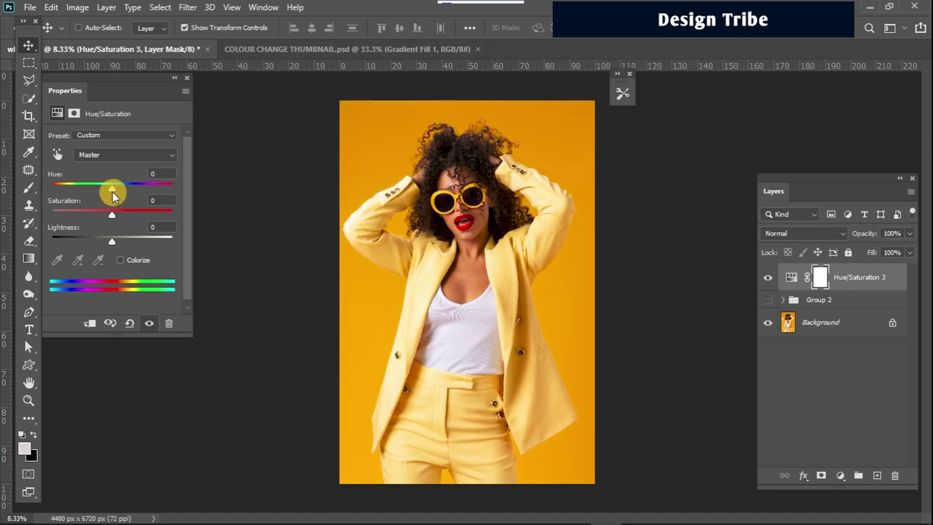
{"action": "left_click", "coordinate": [186, 78]}
{"action": "left_click", "coordinate": [871, 279]}
Step: Delete Hue/Saturation 3, select the Background layer, and zoom to 25% near the head
{"action": "key", "text": "Delete"}
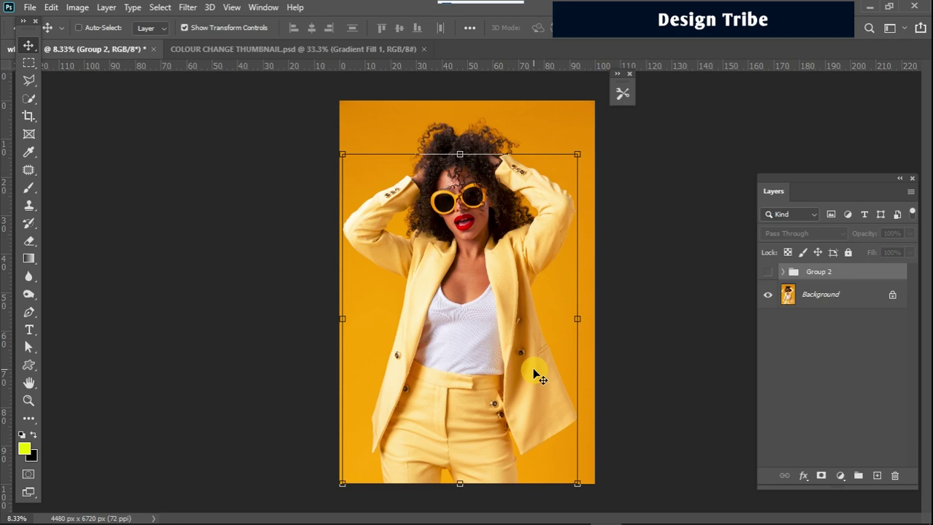
{"action": "left_click", "coordinate": [789, 295]}
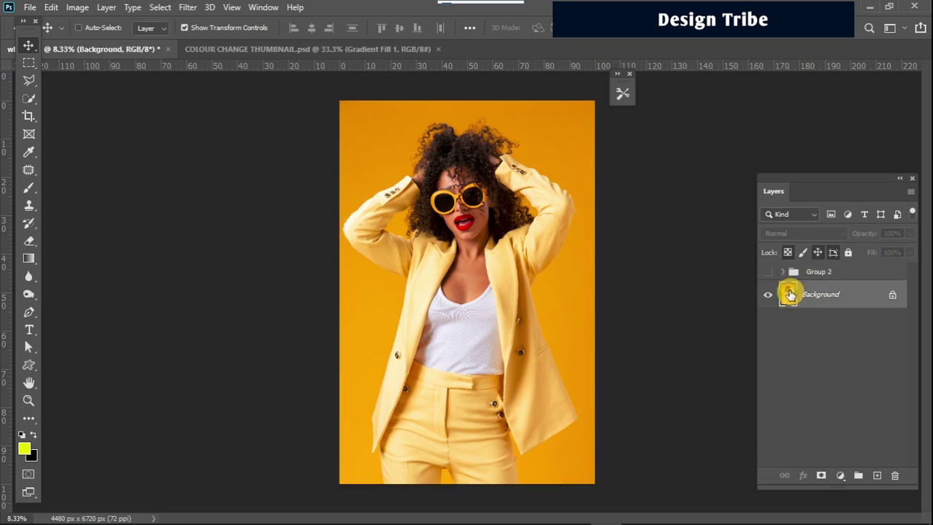
{"action": "key", "text": "ctrl+plus"}
{"action": "key", "text": "ctrl+plus"}
{"action": "key", "text": "ctrl+plus"}
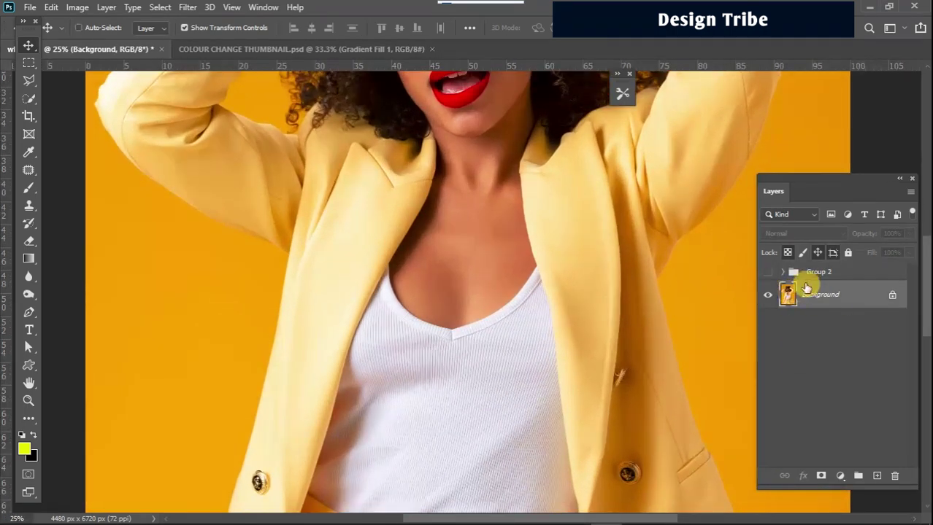
{"action": "left_click_drag", "start_coordinate": [925, 251], "coordinate": [926, 193]}
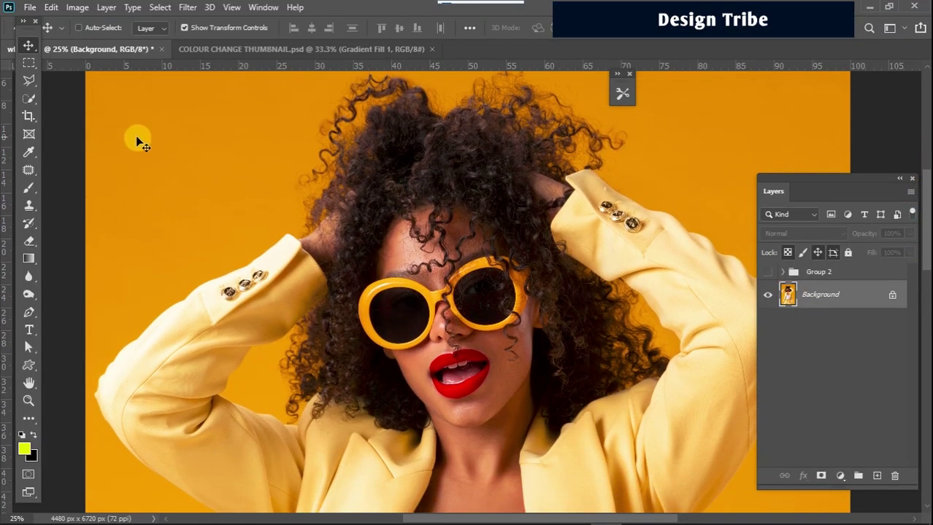
Step: With Quick Selection, paint over the left sleeve cuff and the left sleeve
{"action": "left_click", "coordinate": [31, 97]}
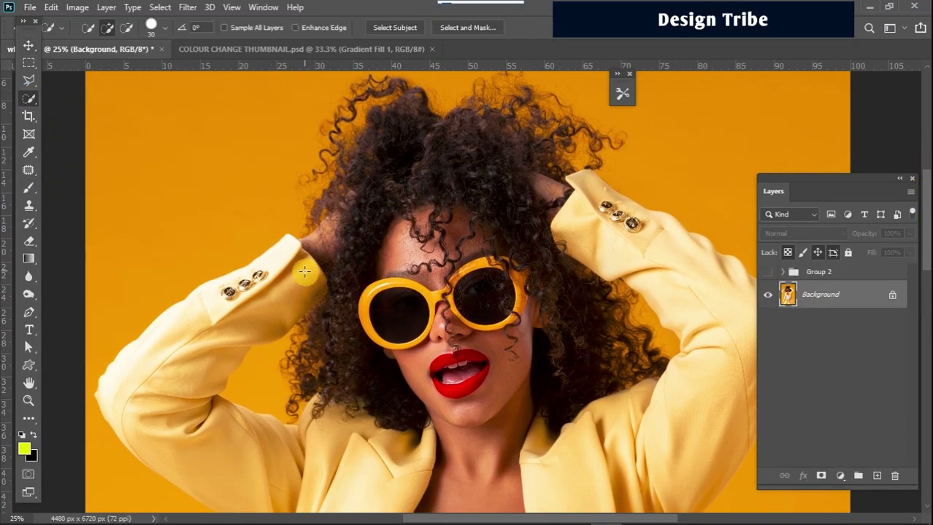
{"action": "mouse_move", "coordinate": [289, 248]}
{"action": "left_mouse_down"}
{"action": "mouse_move", "coordinate": [300, 288]}
{"action": "mouse_move", "coordinate": [273, 309]}
{"action": "mouse_move", "coordinate": [252, 258]}
{"action": "mouse_move", "coordinate": [159, 400]}
{"action": "mouse_move", "coordinate": [147, 400]}
{"action": "mouse_move", "coordinate": [155, 421]}
{"action": "mouse_move", "coordinate": [184, 441]}
{"action": "mouse_move", "coordinate": [252, 457]}
{"action": "mouse_move", "coordinate": [363, 465]}
{"action": "mouse_move", "coordinate": [425, 442]}
{"action": "left_mouse_up"}
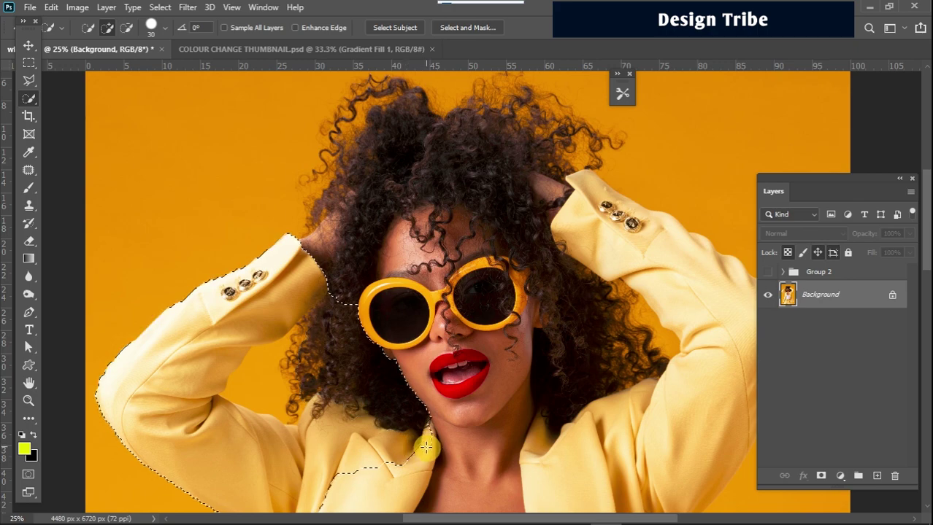
{"action": "scroll", "coordinate": [924, 183], "scroll_direction": "down", "scroll_amount": 5}
{"action": "scroll", "coordinate": [930, 239], "scroll_direction": "down", "scroll_amount": 1}
{"action": "left_click_drag", "start_coordinate": [292, 197], "coordinate": [372, 203]}
{"action": "left_click_drag", "start_coordinate": [923, 271], "coordinate": [929, 359]}
{"action": "mouse_move", "coordinate": [272, 154]}
{"action": "left_mouse_down"}
{"action": "mouse_move", "coordinate": [246, 258]}
{"action": "mouse_move", "coordinate": [250, 296]}
{"action": "mouse_move", "coordinate": [298, 313]}
{"action": "mouse_move", "coordinate": [351, 287]}
{"action": "mouse_move", "coordinate": [266, 385]}
{"action": "mouse_move", "coordinate": [271, 443]}
{"action": "left_mouse_up"}
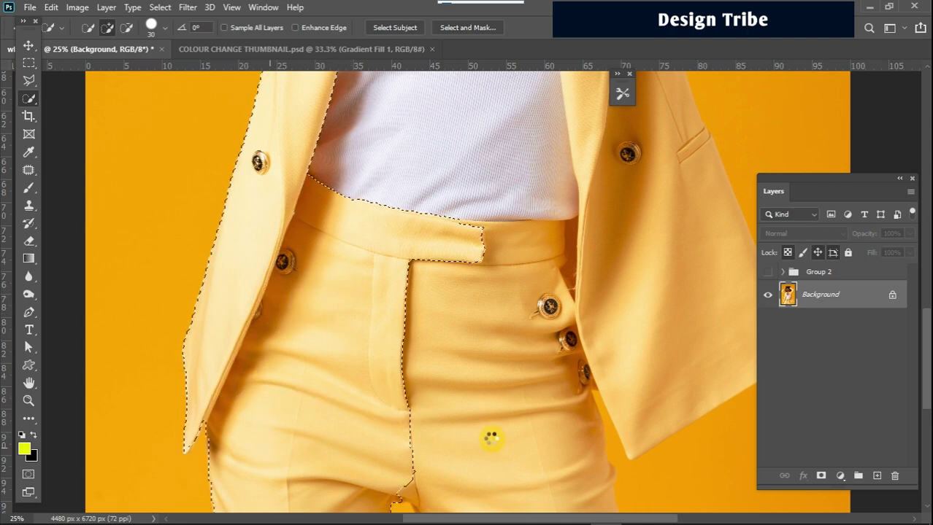
Step: Add the trousers, jacket panels, right lapel and part of the right sleeve to the selection
{"action": "mouse_move", "coordinate": [492, 437]}
{"action": "left_mouse_down"}
{"action": "mouse_move", "coordinate": [434, 463]}
{"action": "mouse_move", "coordinate": [448, 479]}
{"action": "left_mouse_up"}
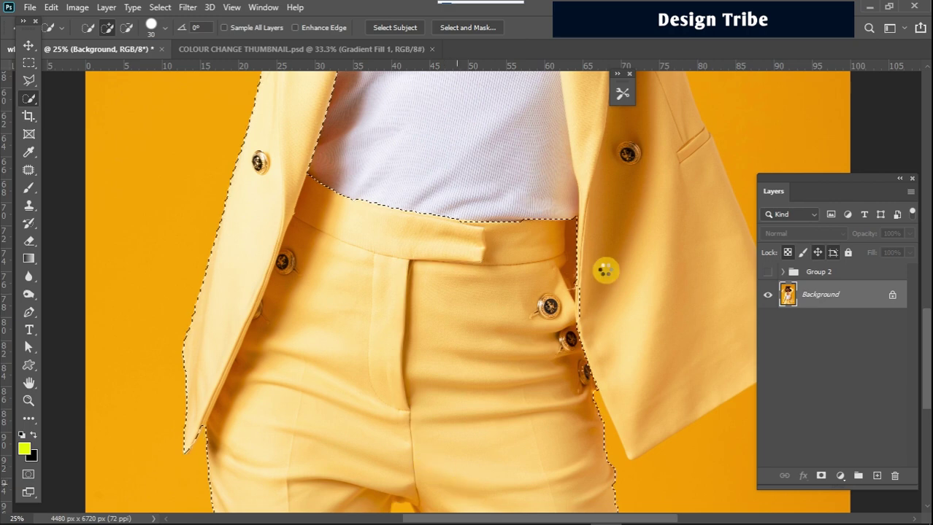
{"action": "mouse_move", "coordinate": [587, 307]}
{"action": "left_mouse_down"}
{"action": "mouse_move", "coordinate": [626, 307]}
{"action": "mouse_move", "coordinate": [645, 324]}
{"action": "mouse_move", "coordinate": [669, 381]}
{"action": "left_mouse_up"}
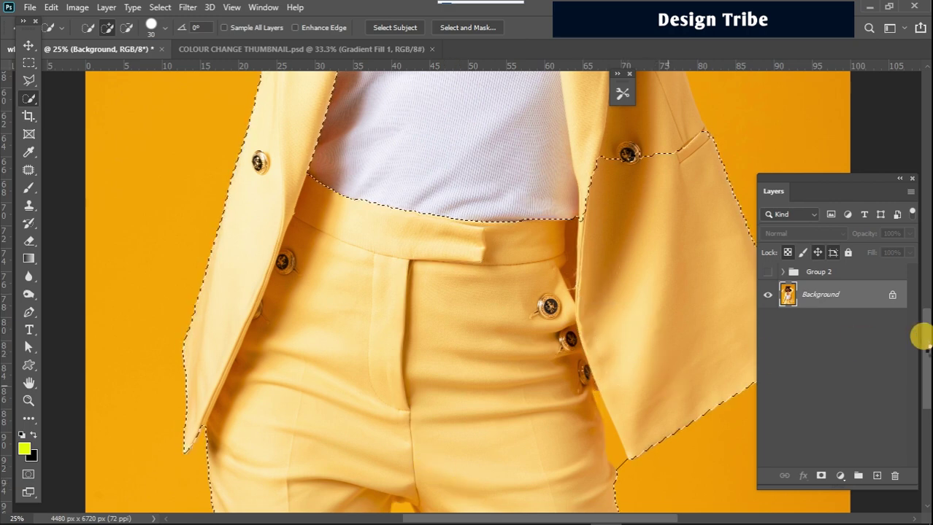
{"action": "scroll", "coordinate": [679, 386], "scroll_direction": "up", "scroll_amount": 5}
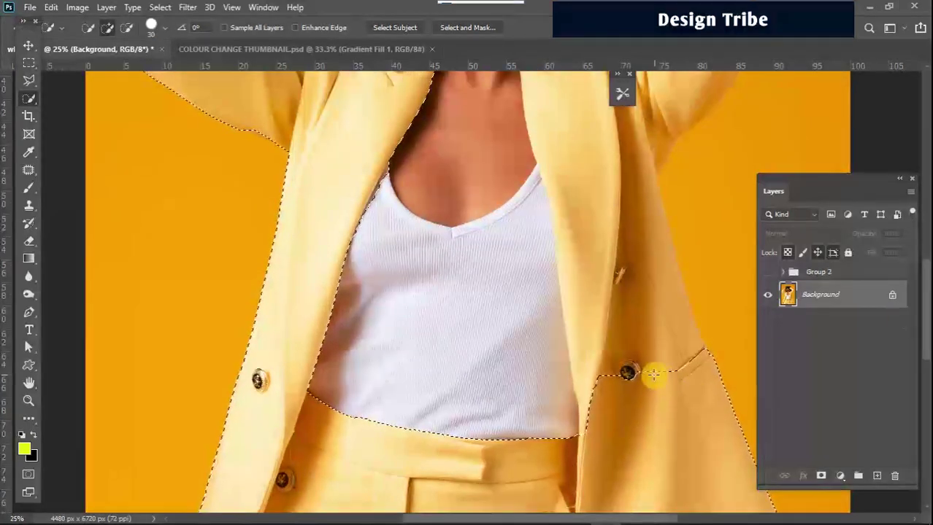
{"action": "mouse_move", "coordinate": [652, 372]}
{"action": "left_mouse_down"}
{"action": "mouse_move", "coordinate": [607, 230]}
{"action": "mouse_move", "coordinate": [586, 203]}
{"action": "left_mouse_up"}
{"action": "scroll", "coordinate": [922, 313], "scroll_direction": "up", "scroll_amount": 6}
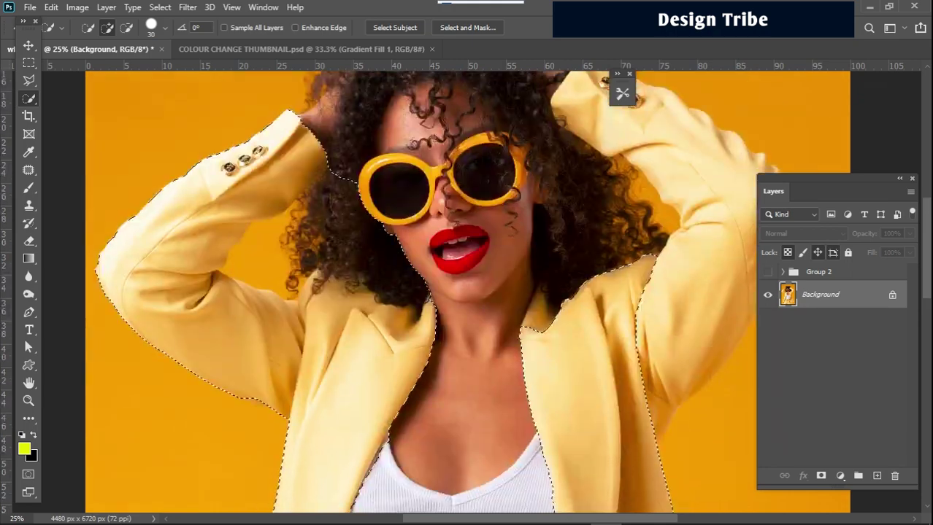
{"action": "scroll", "coordinate": [910, 250], "scroll_direction": "up", "scroll_amount": 1}
{"action": "mouse_move", "coordinate": [617, 381]}
{"action": "left_mouse_down"}
{"action": "mouse_move", "coordinate": [734, 291]}
{"action": "mouse_move", "coordinate": [656, 427]}
{"action": "mouse_move", "coordinate": [708, 376]}
{"action": "left_mouse_up"}
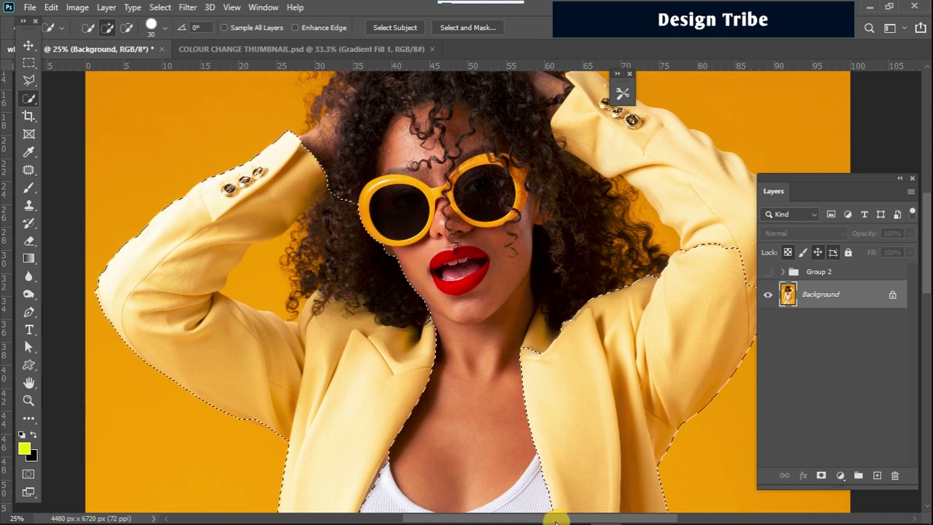
{"action": "scroll", "coordinate": [554, 521], "scroll_direction": "right", "scroll_amount": 3}
{"action": "left_click_drag", "start_coordinate": [923, 293], "coordinate": [928, 281]}
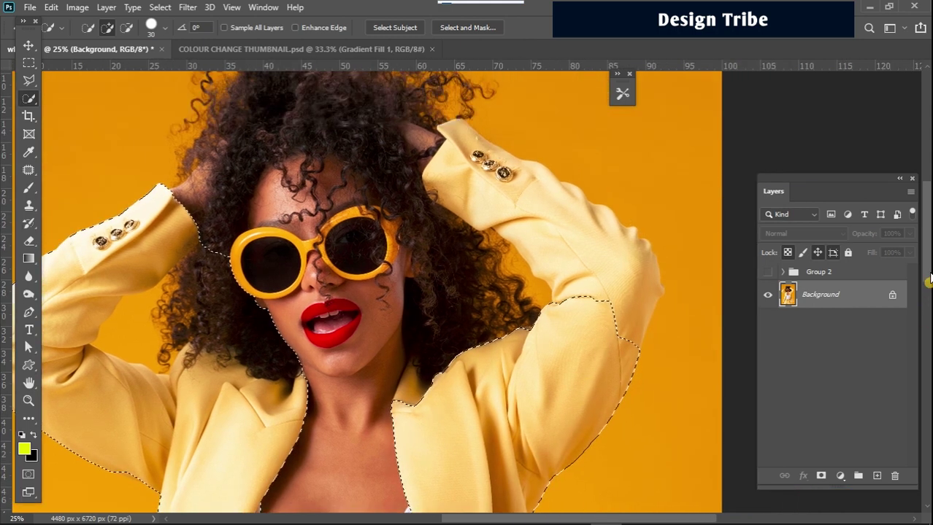
Step: Extend the selection along the raised right sleeve and remove the background beside it
{"action": "left_click", "coordinate": [610, 318]}
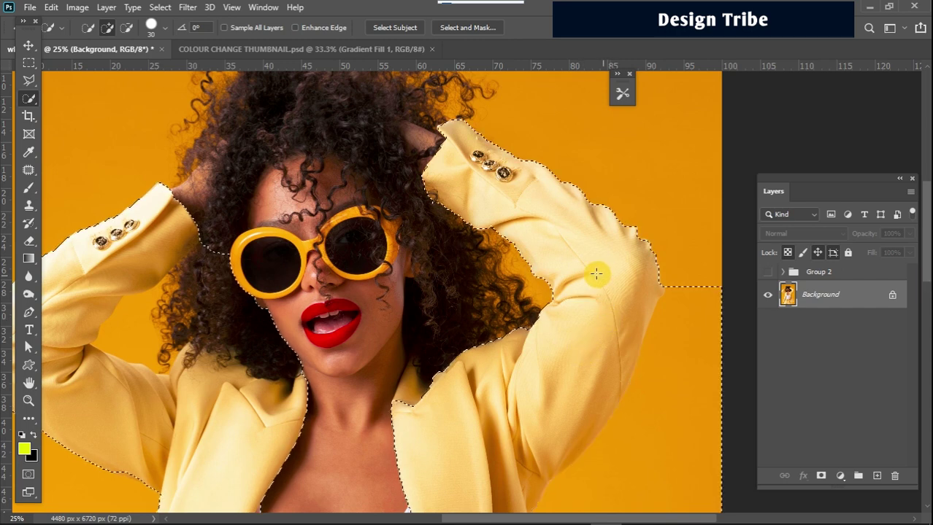
{"action": "left_click", "coordinate": [594, 271]}
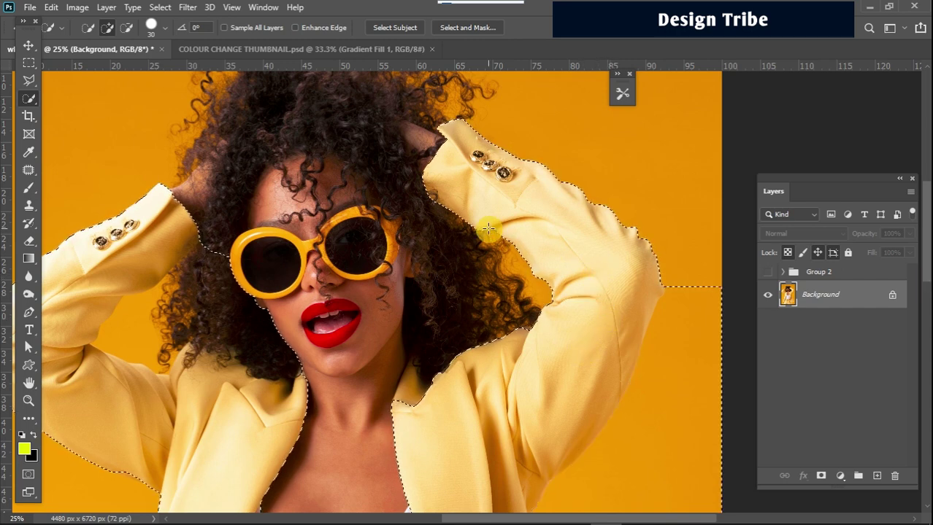
{"action": "left_click", "coordinate": [697, 261], "text": "alt"}
{"action": "mouse_move", "coordinate": [684, 332]}
{"action": "left_mouse_down"}
{"action": "mouse_move", "coordinate": [620, 454]}
{"action": "mouse_move", "coordinate": [556, 506]}
{"action": "left_mouse_up"}
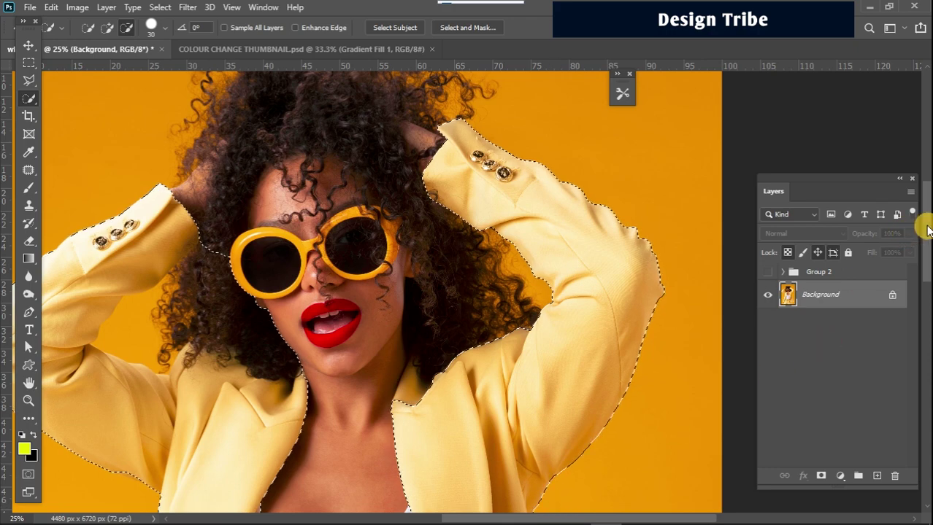
{"action": "scroll", "coordinate": [380, 292], "scroll_direction": "down", "scroll_amount": 10}
{"action": "scroll", "coordinate": [380, 292], "scroll_direction": "down", "scroll_amount": 4}
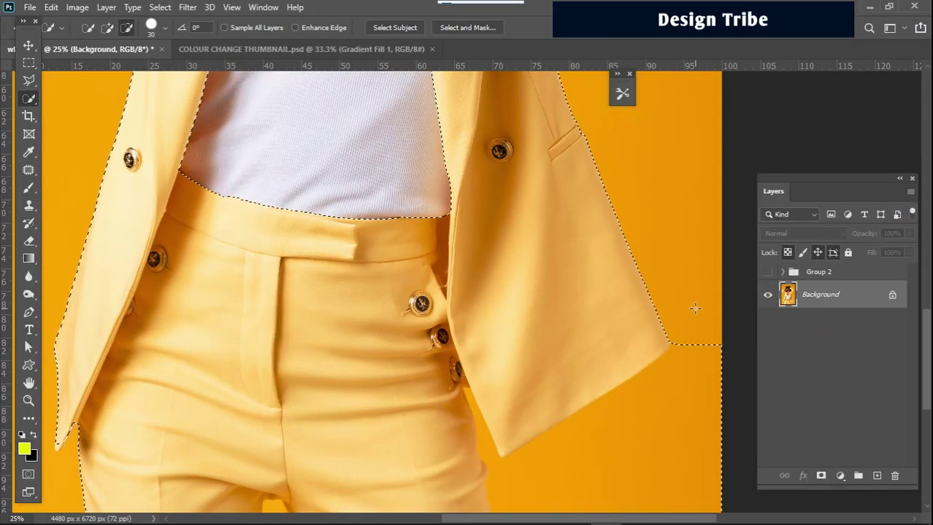
{"action": "mouse_move", "coordinate": [693, 309]}
{"action": "left_mouse_down"}
{"action": "mouse_move", "coordinate": [681, 381]}
{"action": "mouse_move", "coordinate": [650, 425]}
{"action": "mouse_move", "coordinate": [632, 439]}
{"action": "mouse_move", "coordinate": [505, 469]}
{"action": "left_mouse_up"}
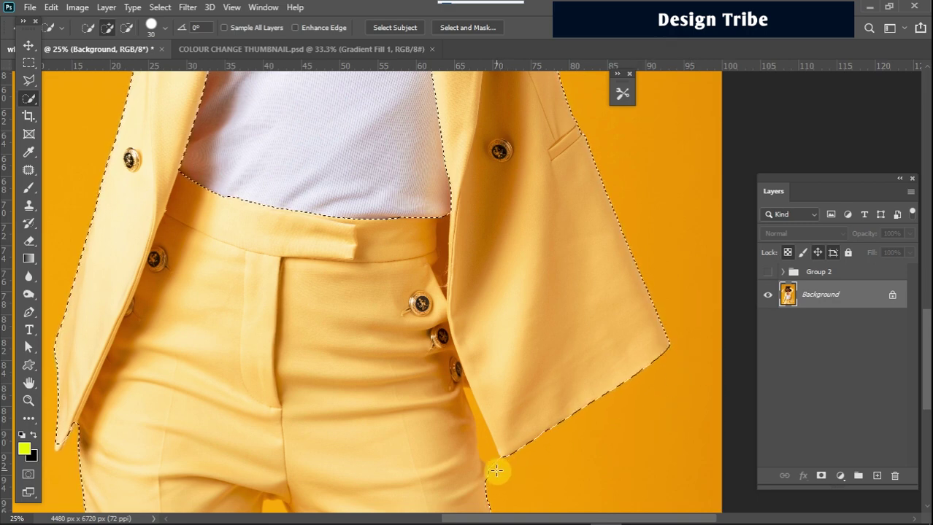
Step: Subtract the gaps beside and between the legs, the hair and collar areas, then zoom out
{"action": "key", "text": "alt"}
{"action": "left_click_drag", "start_coordinate": [496, 471], "coordinate": [473, 404]}
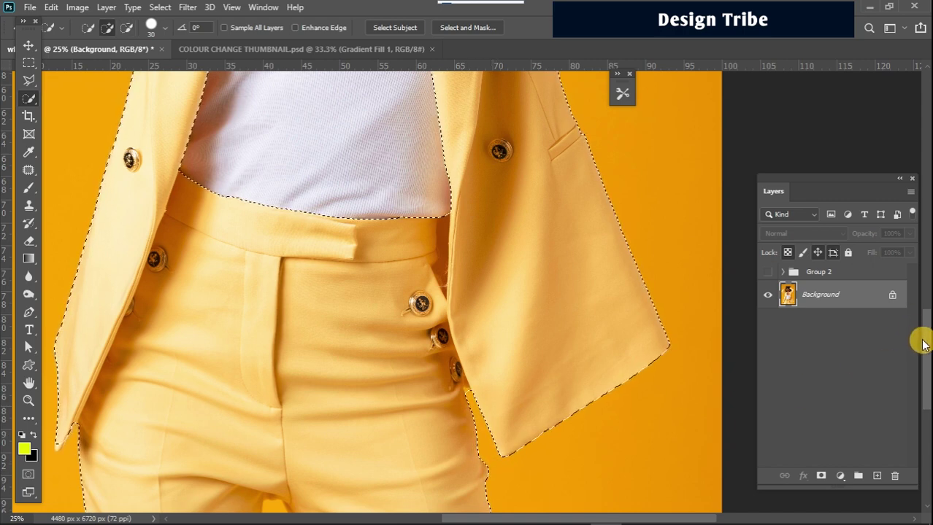
{"action": "left_click_drag", "start_coordinate": [918, 340], "coordinate": [925, 379]}
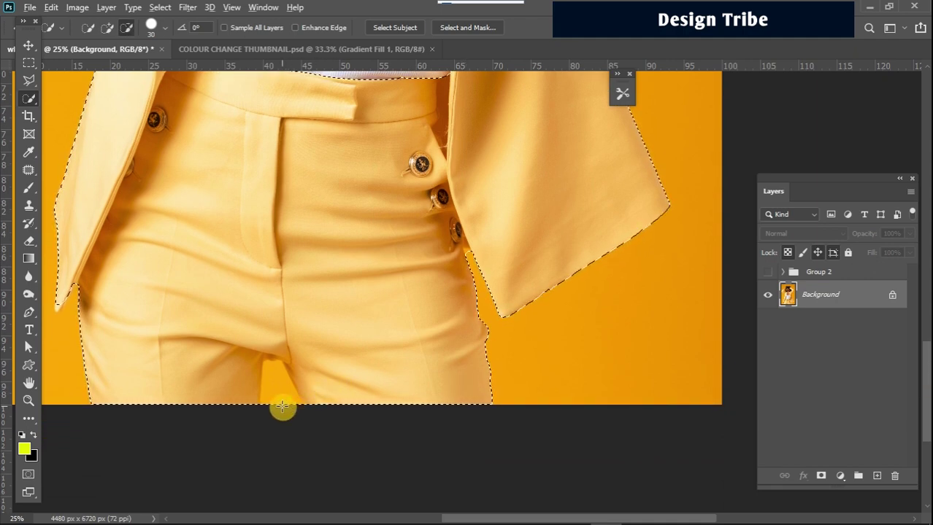
{"action": "left_click_drag", "start_coordinate": [282, 406], "coordinate": [278, 387]}
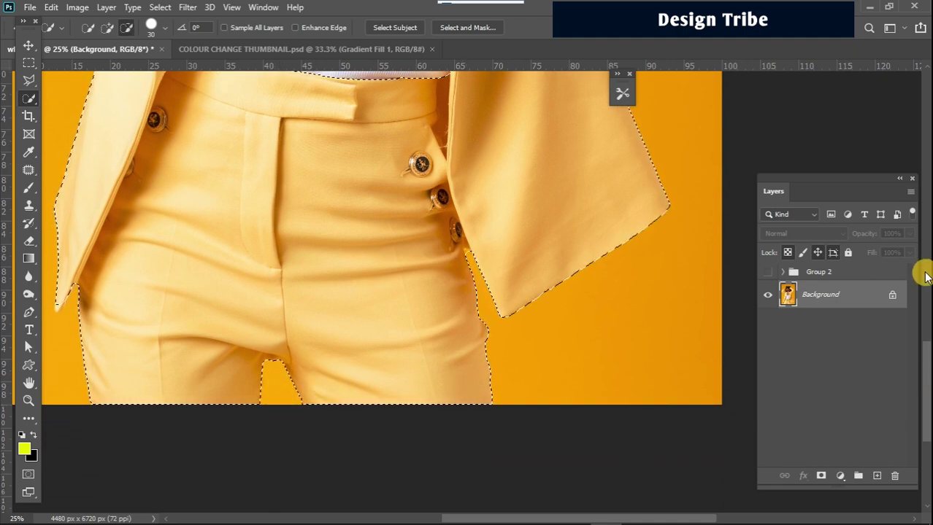
{"action": "scroll", "coordinate": [928, 357], "scroll_direction": "up", "scroll_amount": 10}
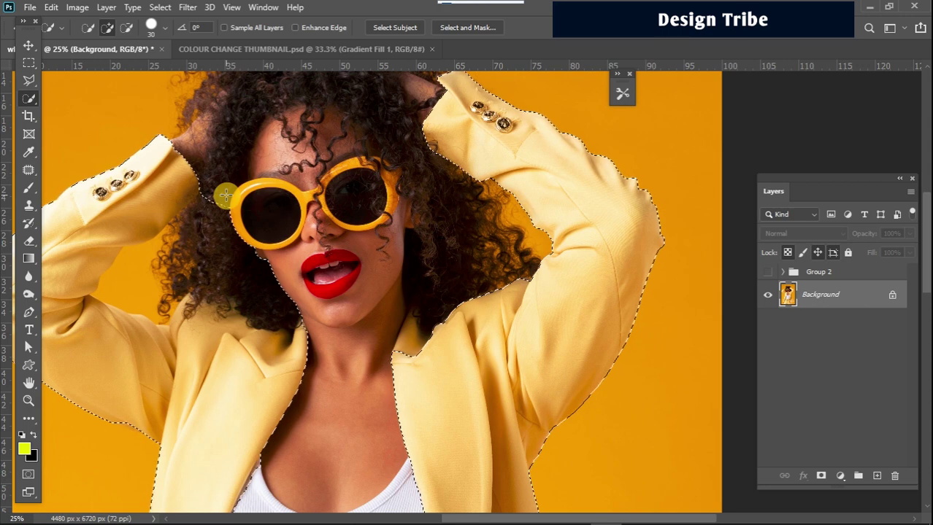
{"action": "key", "text": "alt"}
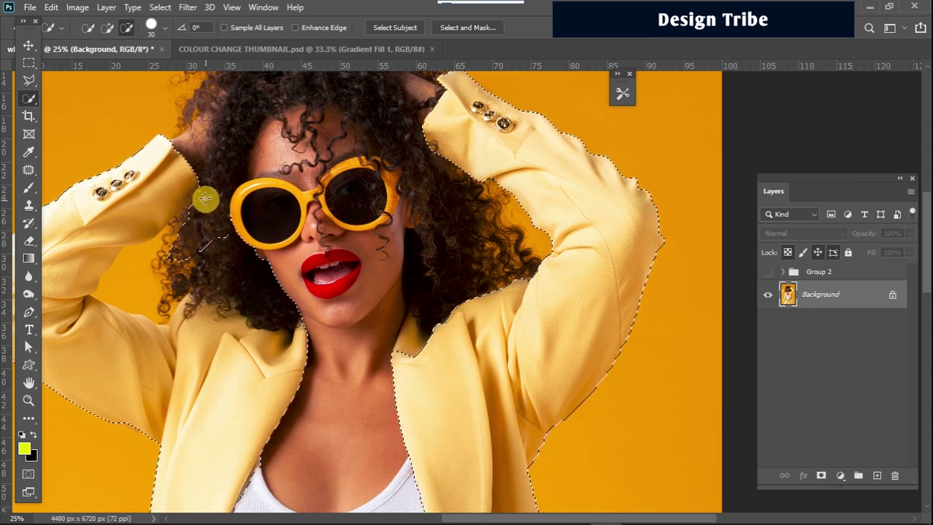
{"action": "mouse_move", "coordinate": [205, 199]}
{"action": "left_mouse_down"}
{"action": "mouse_move", "coordinate": [181, 233]}
{"action": "mouse_move", "coordinate": [134, 268]}
{"action": "mouse_move", "coordinate": [169, 302]}
{"action": "left_mouse_up"}
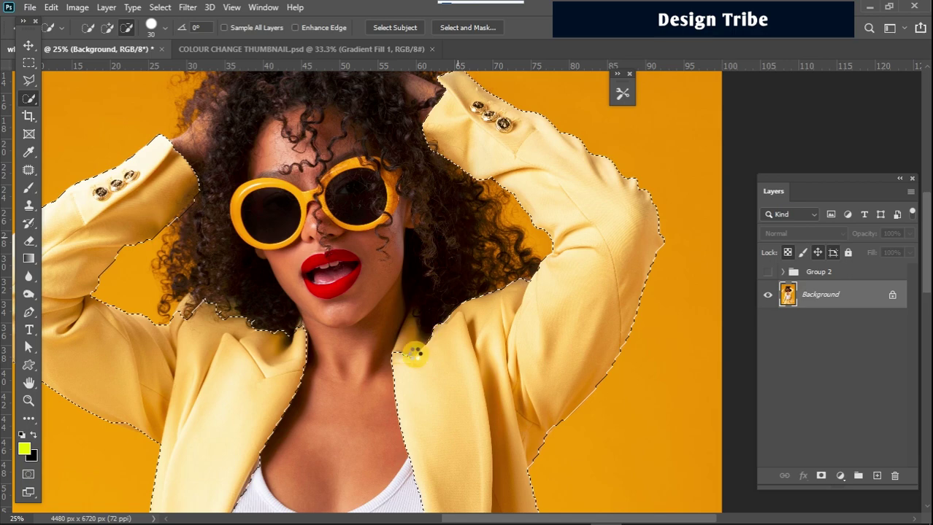
{"action": "left_click_drag", "start_coordinate": [414, 354], "coordinate": [409, 359]}
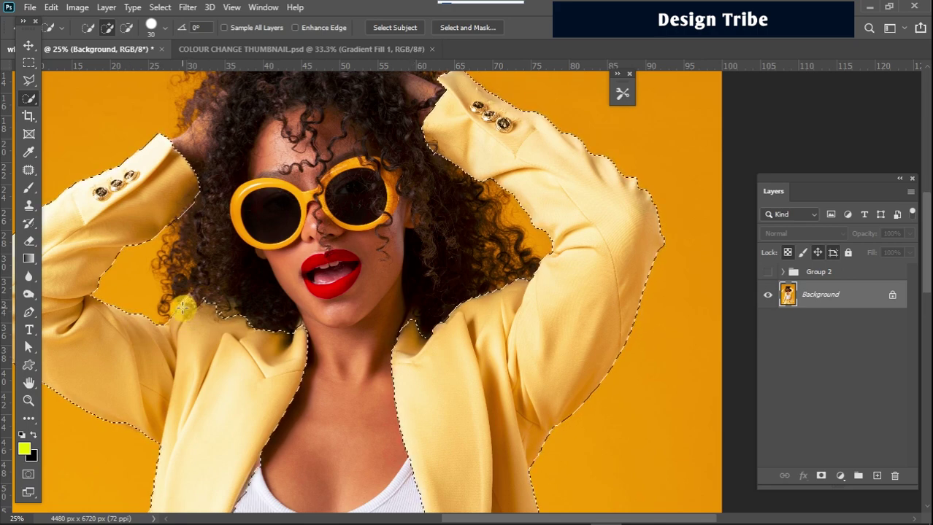
{"action": "key", "text": "ctrl+minus"}
{"action": "key", "text": "ctrl+minus"}
{"action": "key", "text": "ctrl+minus"}
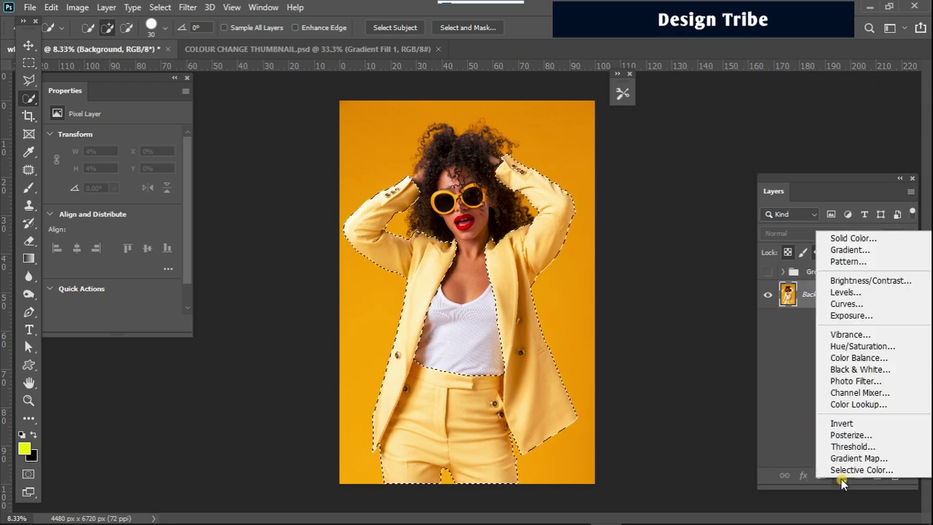
Step: Fill the selected suit with a neon yellow e5ec18 Solid Color layer
{"action": "left_click", "coordinate": [861, 240]}
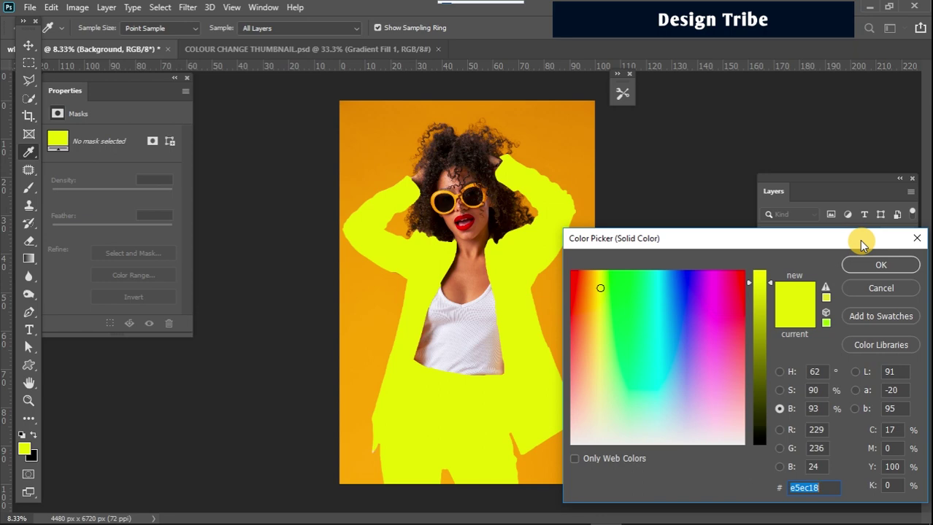
{"action": "left_click", "coordinate": [879, 266]}
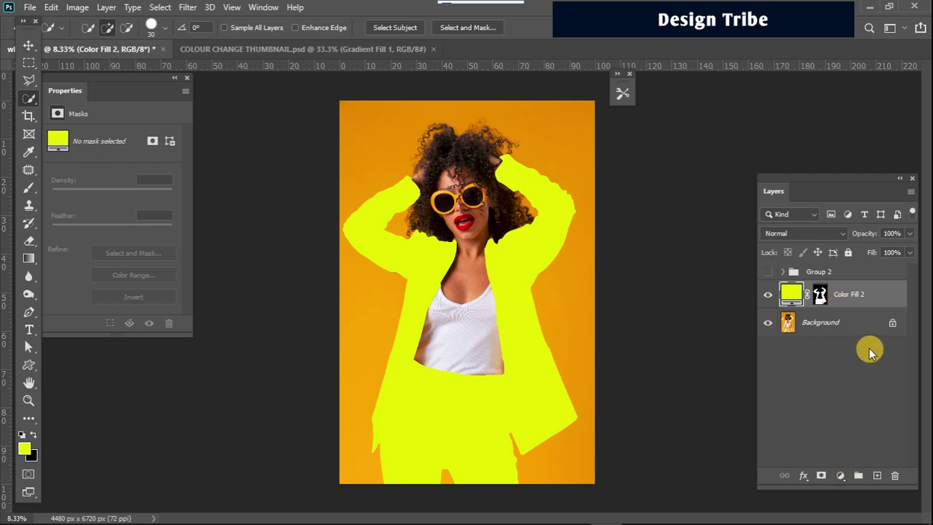
{"action": "left_click", "coordinate": [840, 477]}
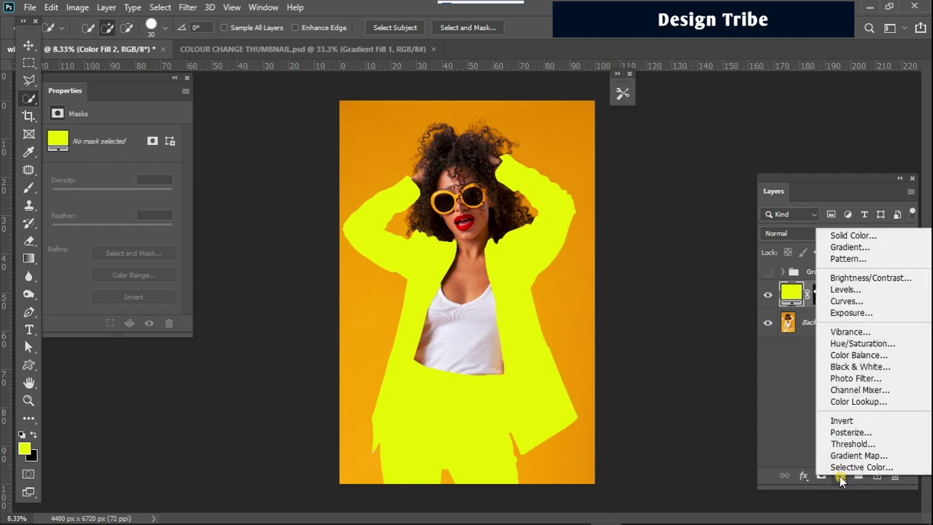
Step: Add a Levels 2 adjustment layer at default settings above Color Fill 2
{"action": "left_click", "coordinate": [856, 295]}
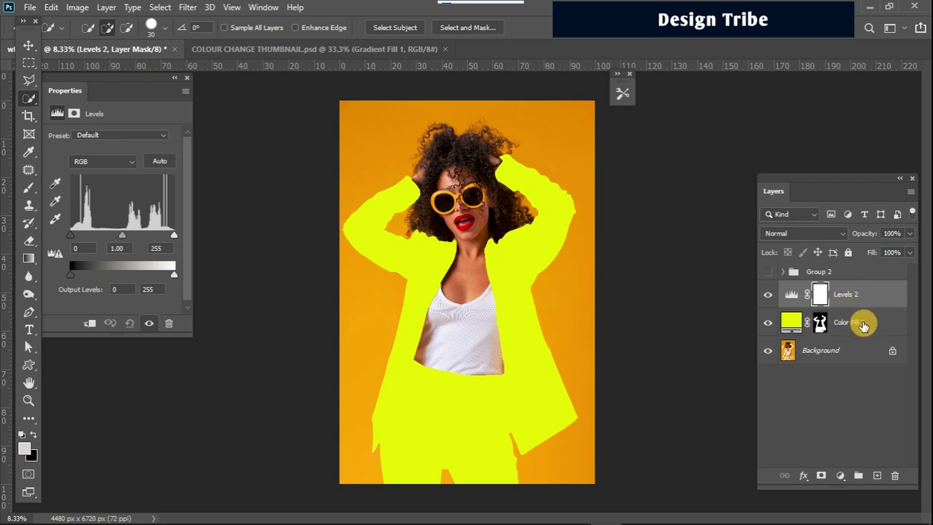
Step: Set Color Fill 2's blend mode to Color so the suit's folds show through the yellow
{"action": "left_click", "coordinate": [862, 322]}
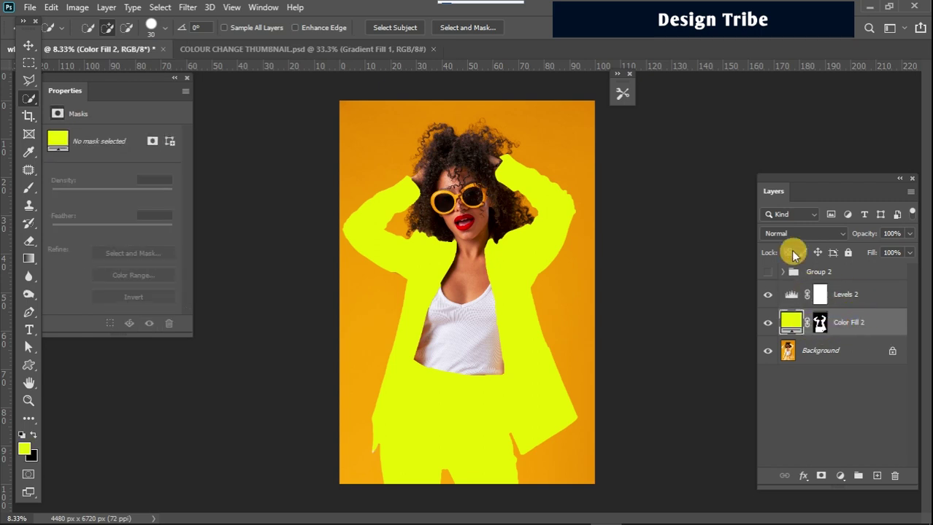
{"action": "left_click", "coordinate": [787, 235]}
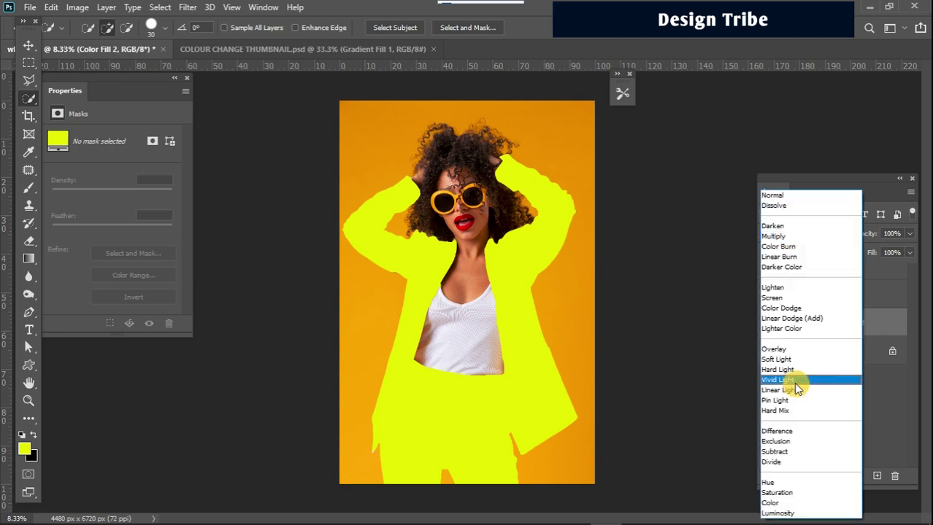
{"action": "left_click", "coordinate": [794, 383]}
{"action": "left_click", "coordinate": [787, 233]}
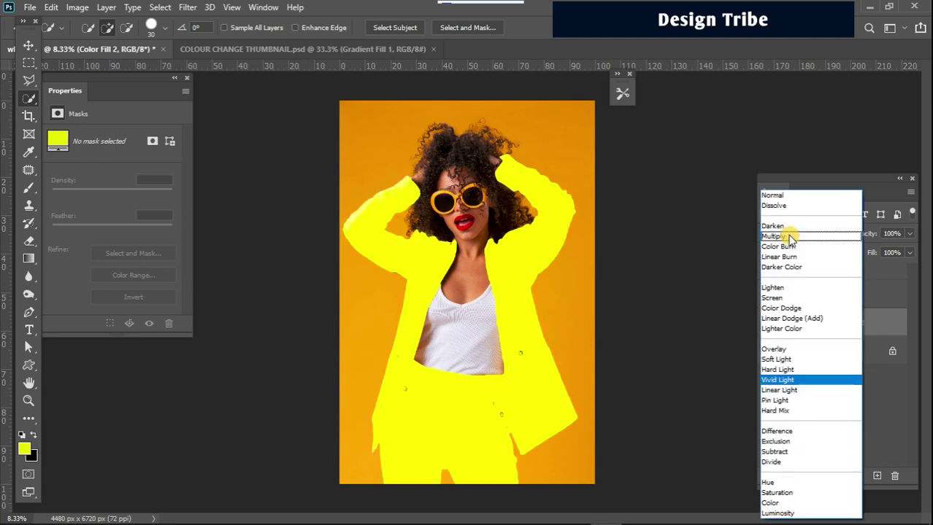
{"action": "left_click", "coordinate": [775, 502]}
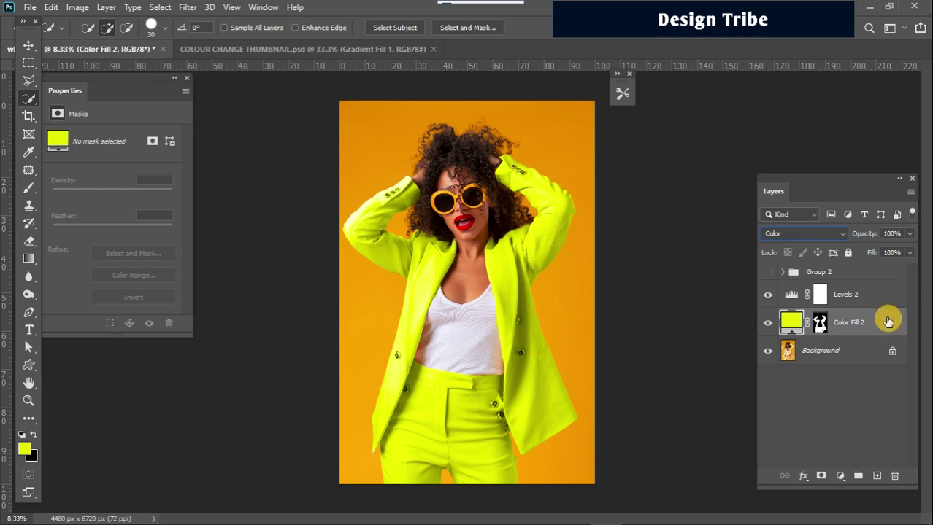
{"action": "key", "text": "ctrl+plus"}
{"action": "key", "text": "ctrl+plus"}
{"action": "key", "text": "ctrl+plus"}
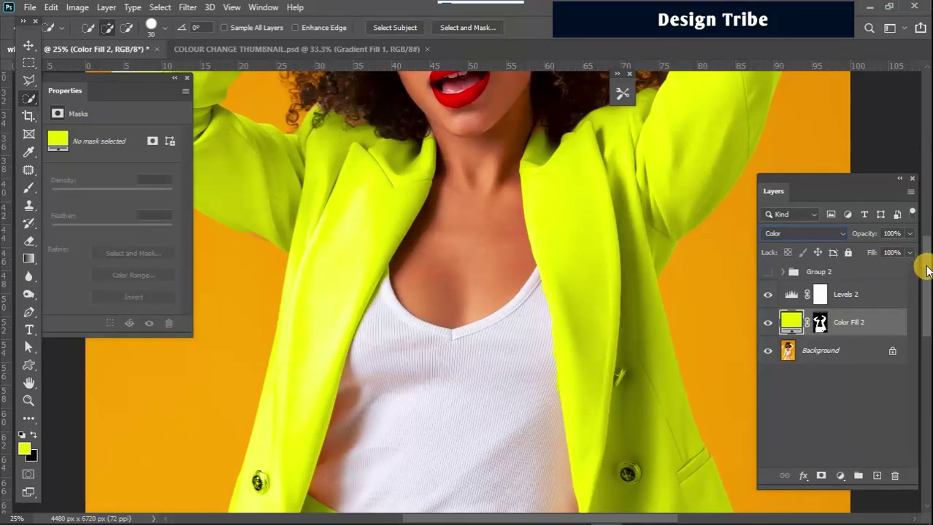
{"action": "scroll", "coordinate": [923, 267], "scroll_direction": "down", "scroll_amount": 3}
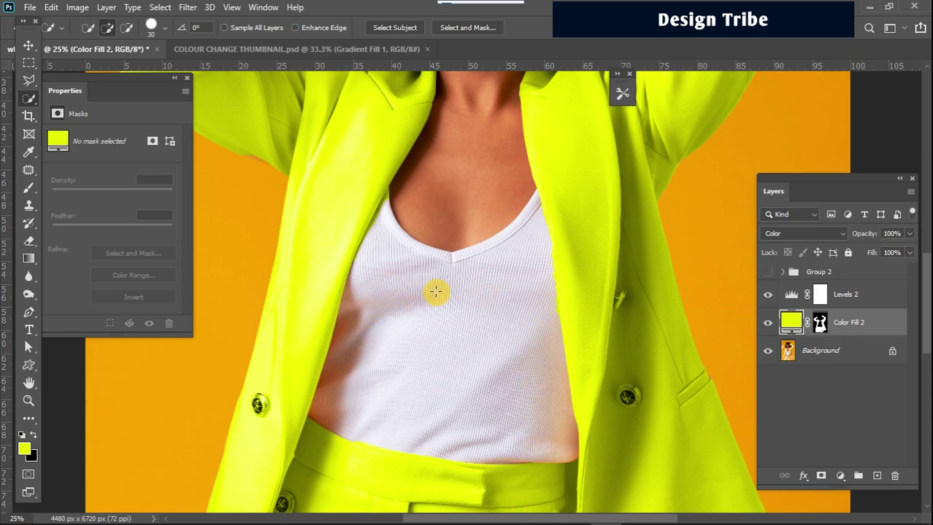
{"action": "key", "text": "ctrl+minus"}
{"action": "key", "text": "ctrl+minus"}
{"action": "key", "text": "ctrl+minus"}
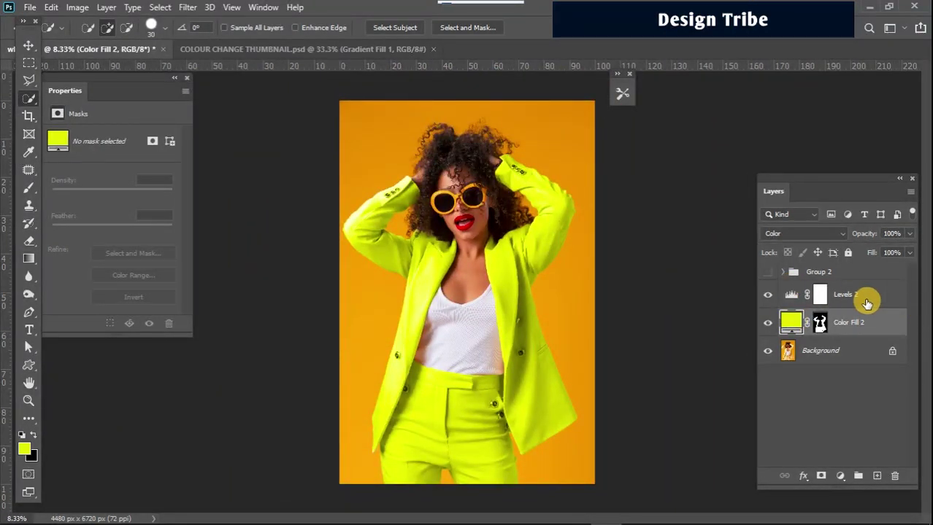
Step: On the Background layer, brush a Quick Selection over the model's white top
{"action": "left_click", "coordinate": [824, 351]}
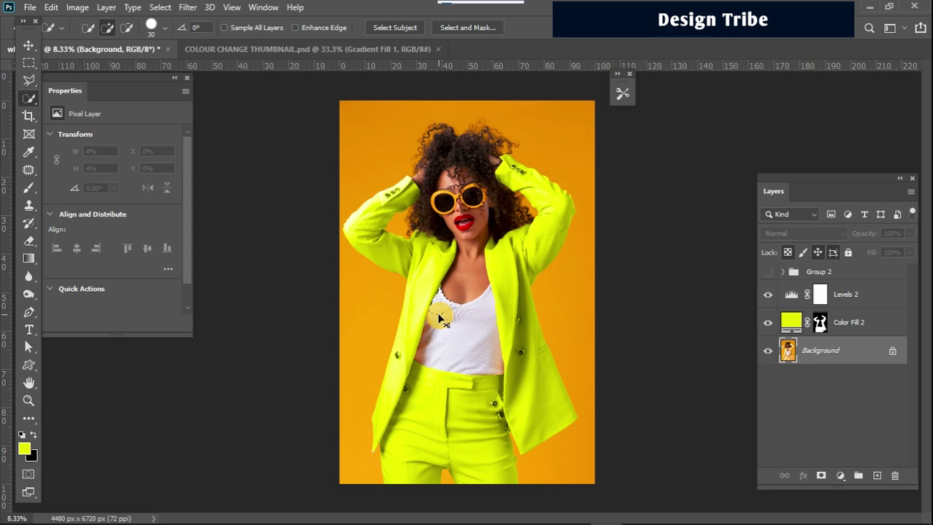
{"action": "scroll", "coordinate": [441, 319], "scroll_direction": "up", "scroll_amount": 3}
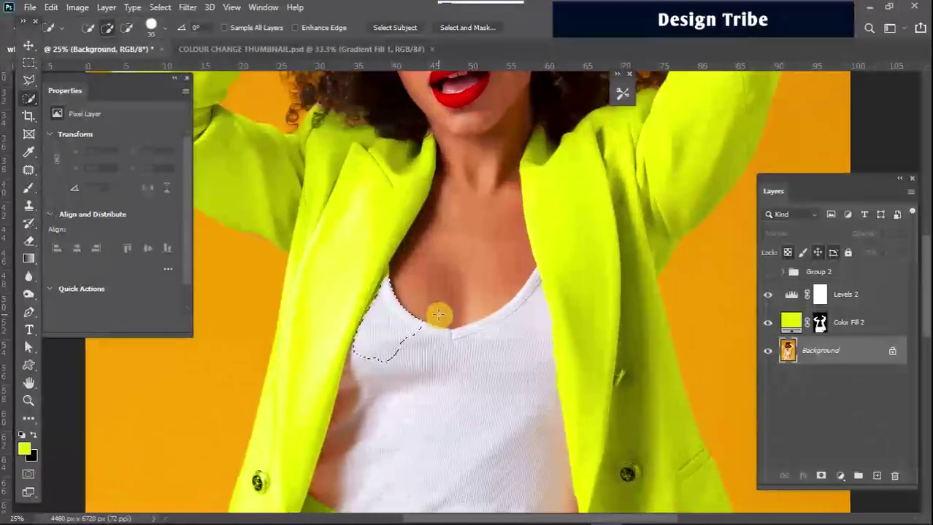
{"action": "scroll", "coordinate": [471, 321], "scroll_direction": "down", "scroll_amount": 3}
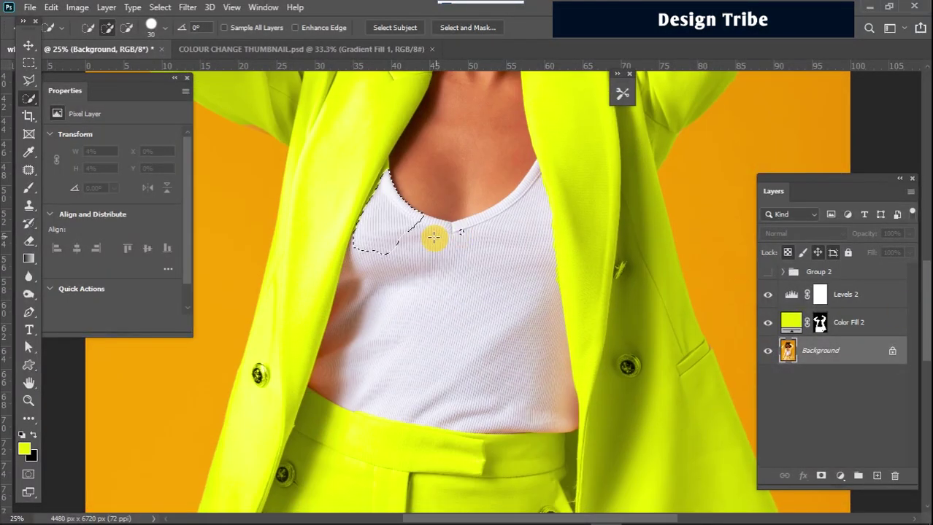
{"action": "mouse_move", "coordinate": [429, 237]}
{"action": "left_mouse_down"}
{"action": "mouse_move", "coordinate": [456, 252]}
{"action": "mouse_move", "coordinate": [483, 244]}
{"action": "mouse_move", "coordinate": [453, 232]}
{"action": "mouse_move", "coordinate": [505, 211]}
{"action": "mouse_move", "coordinate": [431, 286]}
{"action": "mouse_move", "coordinate": [375, 267]}
{"action": "mouse_move", "coordinate": [378, 243]}
{"action": "mouse_move", "coordinate": [338, 376]}
{"action": "mouse_move", "coordinate": [491, 401]}
{"action": "left_mouse_up"}
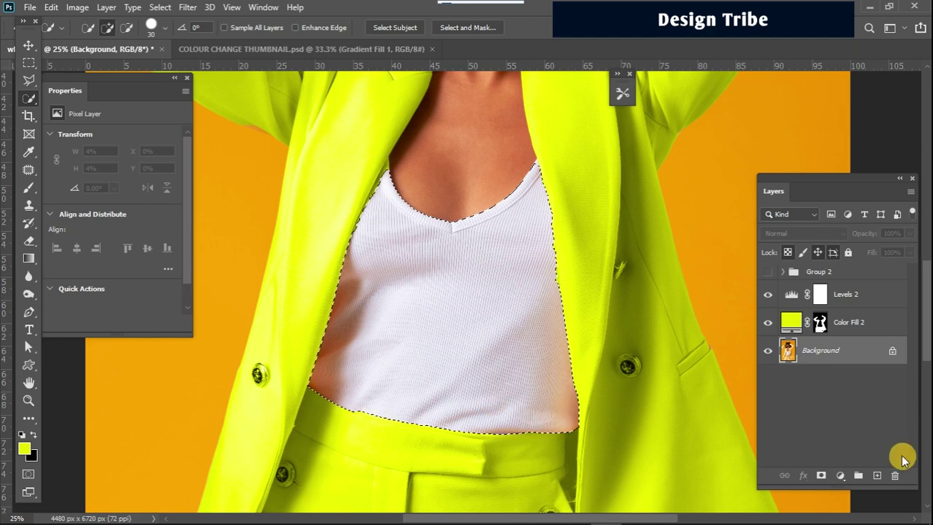
{"action": "left_click", "coordinate": [839, 475]}
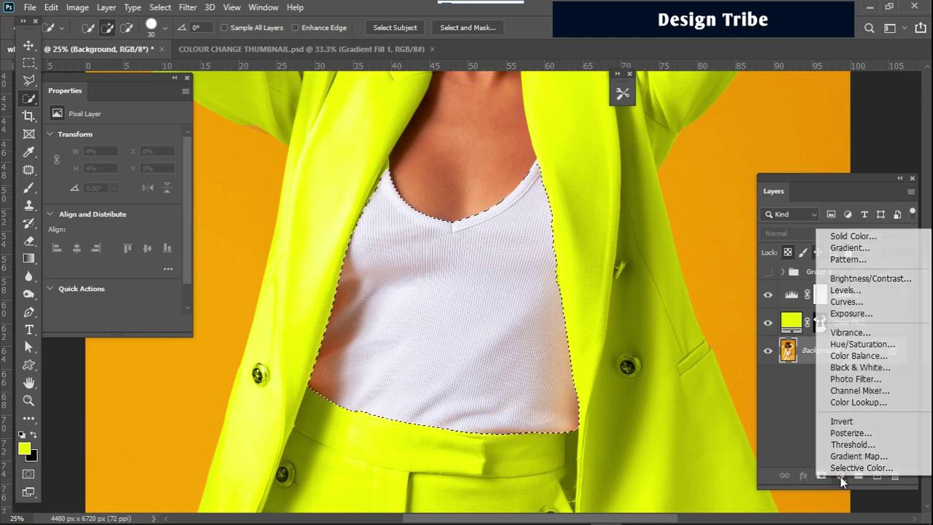
{"action": "left_click", "coordinate": [844, 241]}
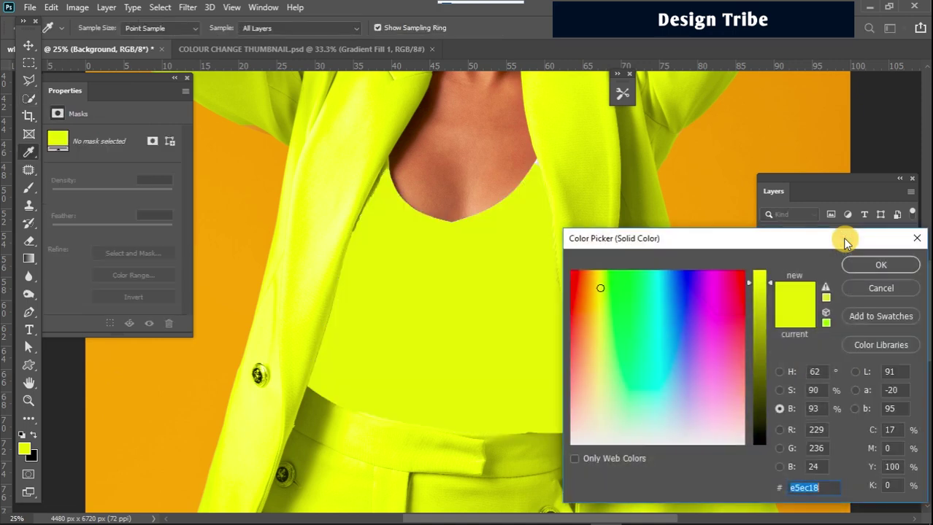
{"action": "left_click", "coordinate": [896, 266]}
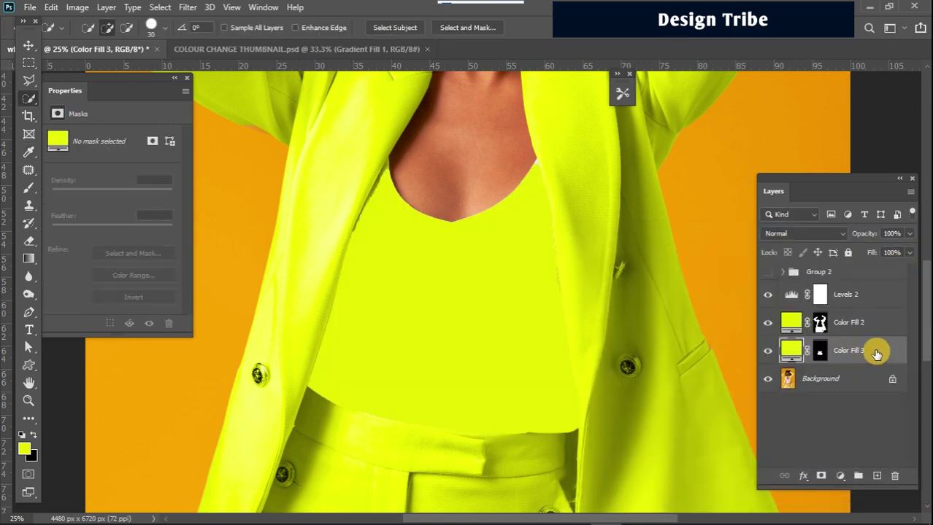
{"action": "left_click_drag", "start_coordinate": [876, 354], "coordinate": [880, 285]}
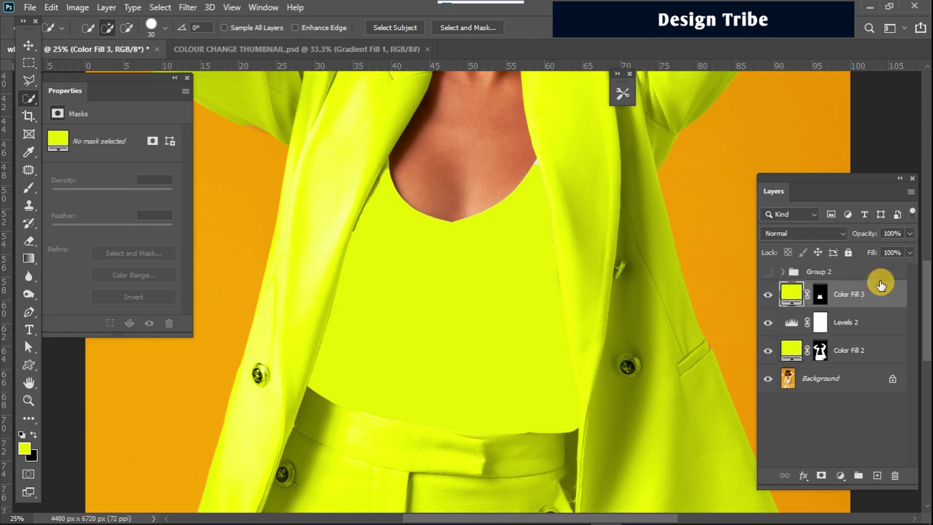
{"action": "left_click", "coordinate": [767, 295]}
{"action": "left_click", "coordinate": [769, 296]}
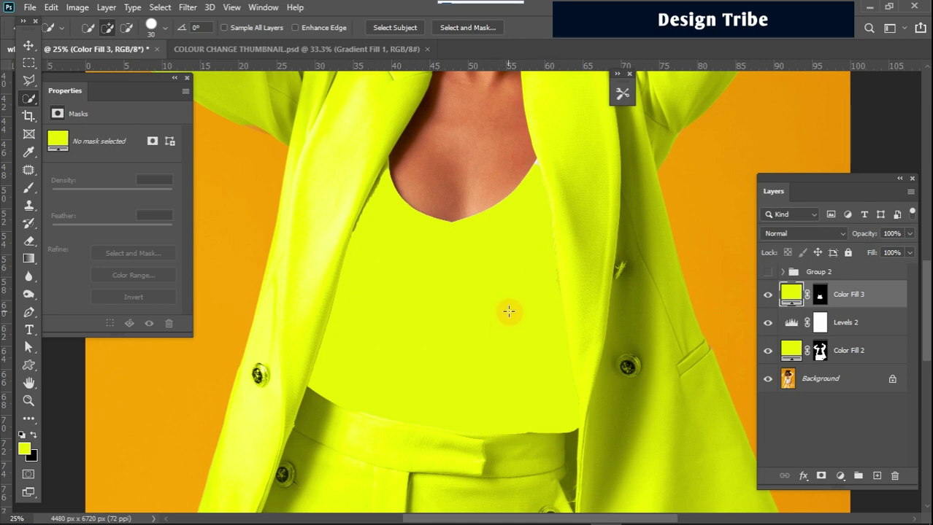
Step: Select the suit's Levels and fill layers, toggling the yellow fill off and on to compare
{"action": "left_click", "coordinate": [881, 322]}
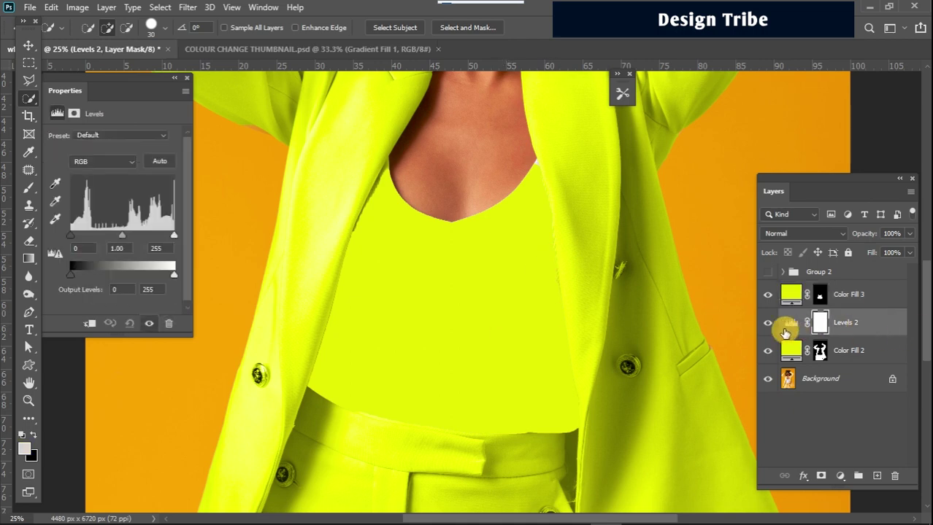
{"action": "left_click", "coordinate": [768, 323]}
{"action": "left_click", "coordinate": [852, 349]}
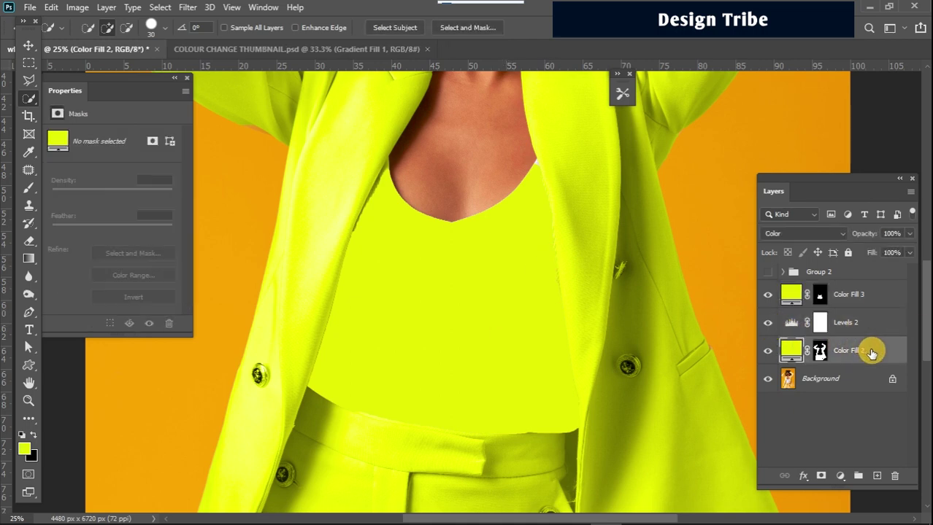
{"action": "left_click", "coordinate": [768, 352]}
{"action": "left_click", "coordinate": [768, 352]}
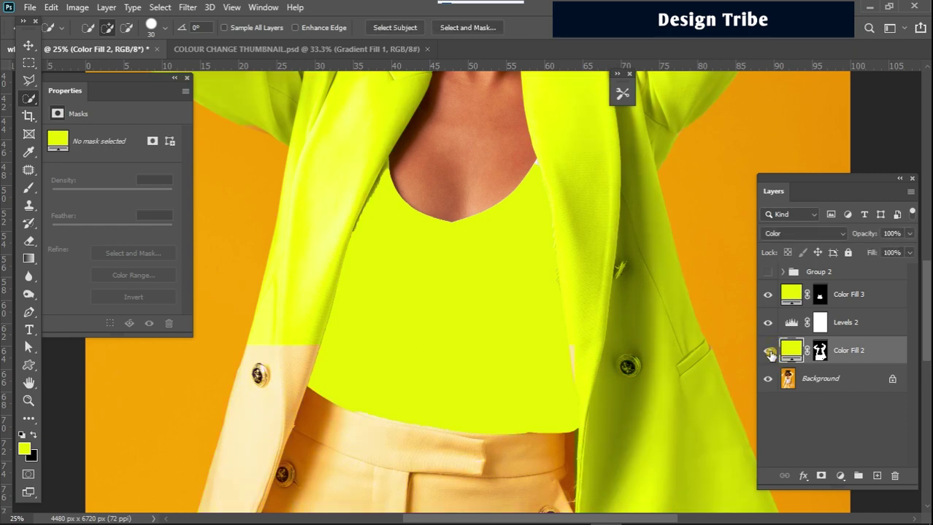
Step: Group Levels 2 and Color Fill 2 into Group 3 and check its contents
{"action": "left_click", "coordinate": [868, 330], "text": "ctrl"}
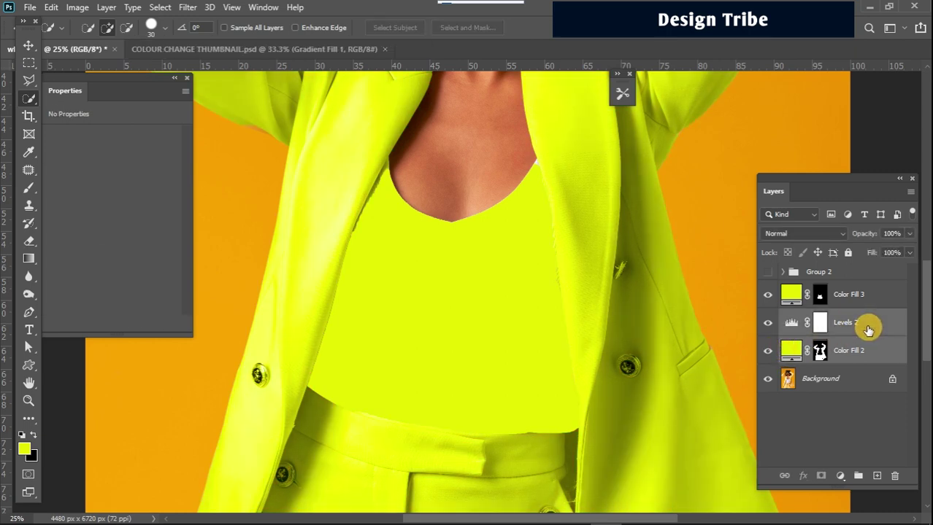
{"action": "left_click", "coordinate": [858, 481]}
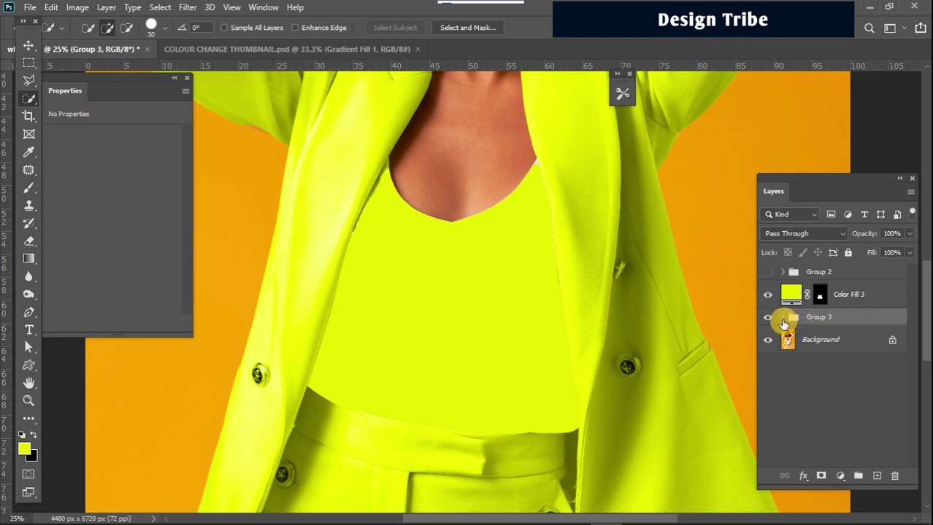
{"action": "left_click", "coordinate": [782, 318]}
{"action": "left_click", "coordinate": [782, 319]}
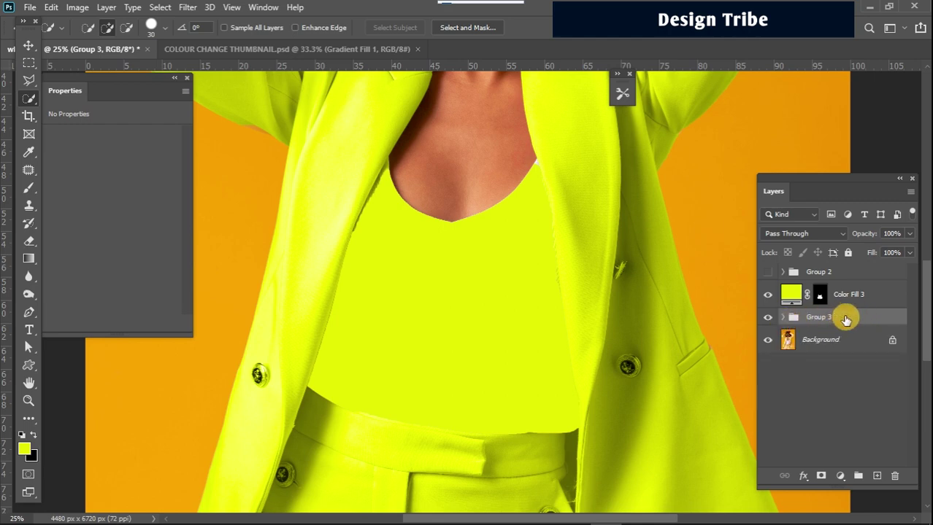
Step: Add a mask to Group 3 and replace it with Color Fill 2's suit mask
{"action": "left_click", "coordinate": [821, 475]}
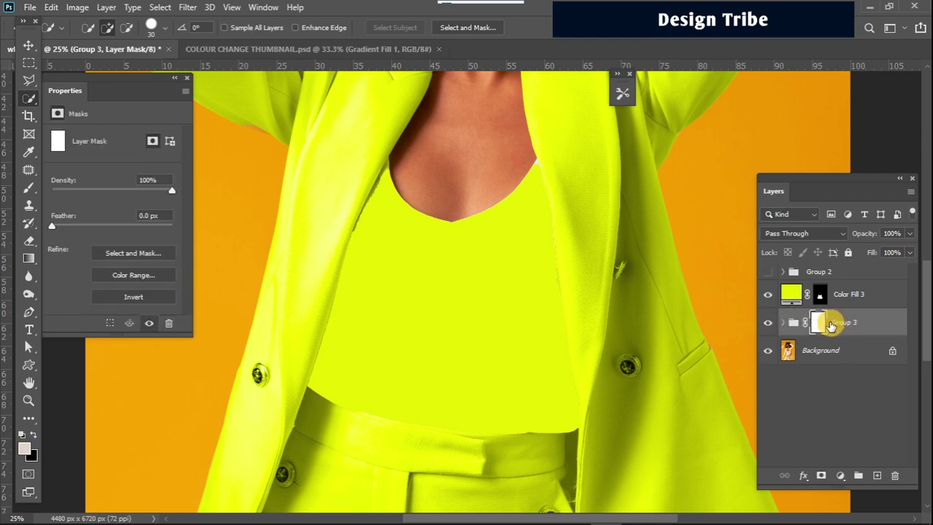
{"action": "left_click", "coordinate": [783, 322]}
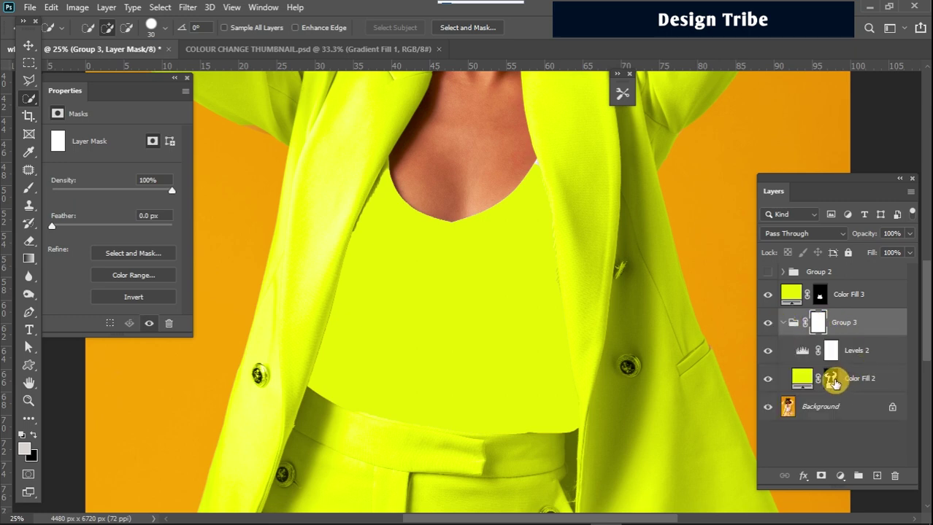
{"action": "left_click", "coordinate": [831, 379]}
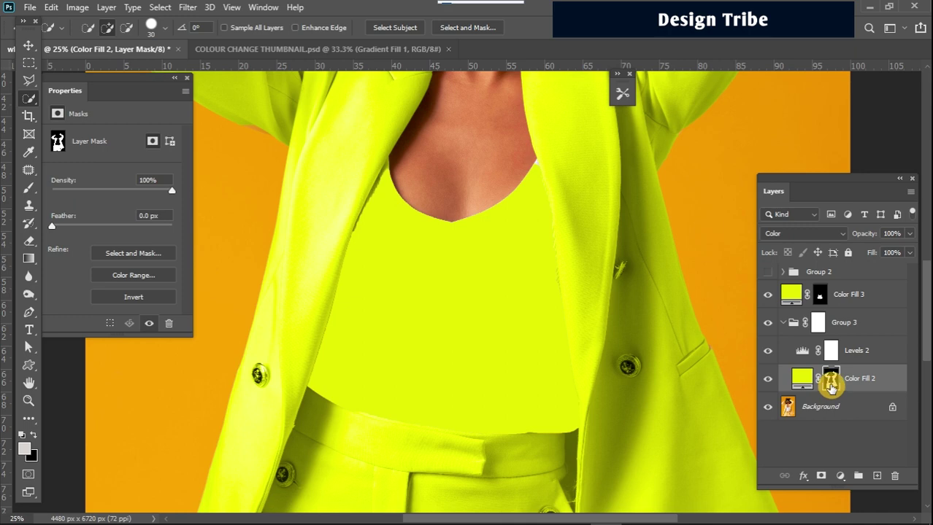
{"action": "left_click_drag", "start_coordinate": [832, 389], "coordinate": [825, 326]}
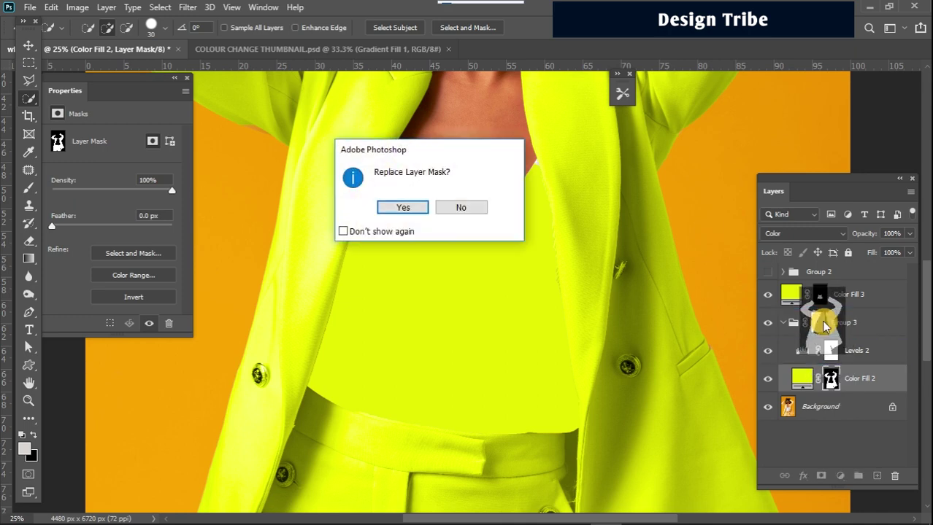
{"action": "left_click", "coordinate": [394, 206]}
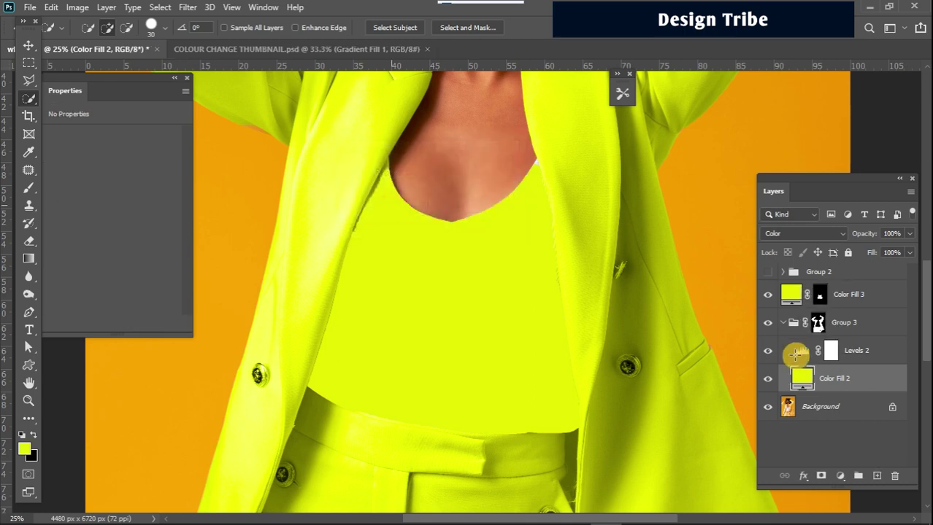
{"action": "left_click", "coordinate": [783, 322]}
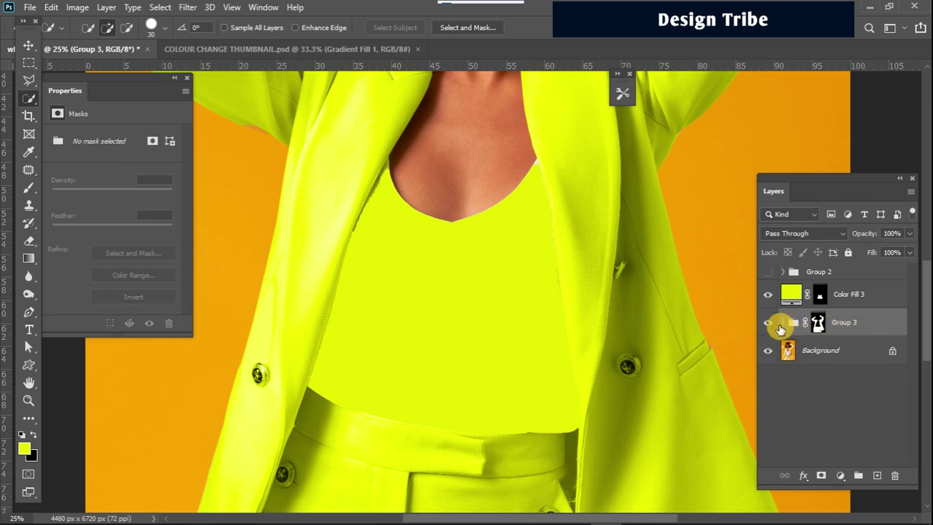
{"action": "left_click", "coordinate": [783, 323]}
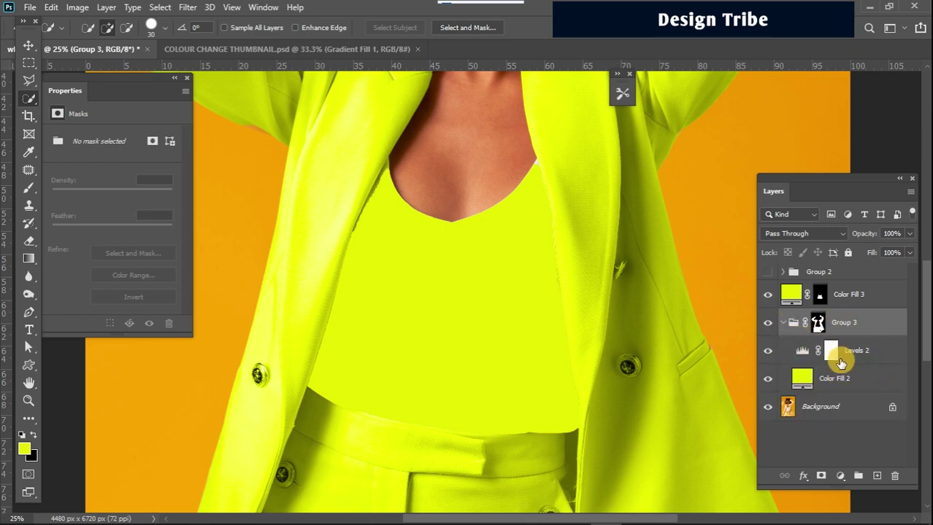
{"action": "left_click", "coordinate": [782, 323]}
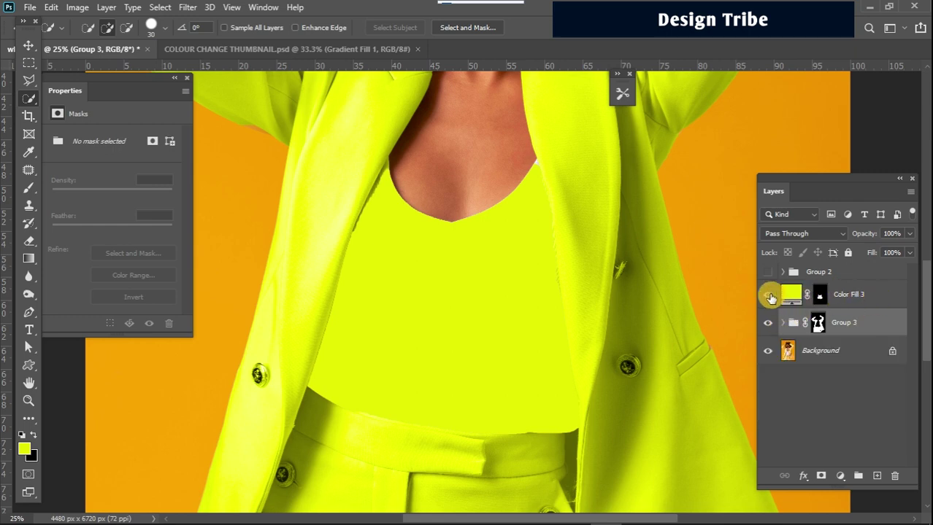
Step: Hide the yellow Color Fill 3 on the top, zoom out, and expand Group 3
{"action": "left_click", "coordinate": [770, 296]}
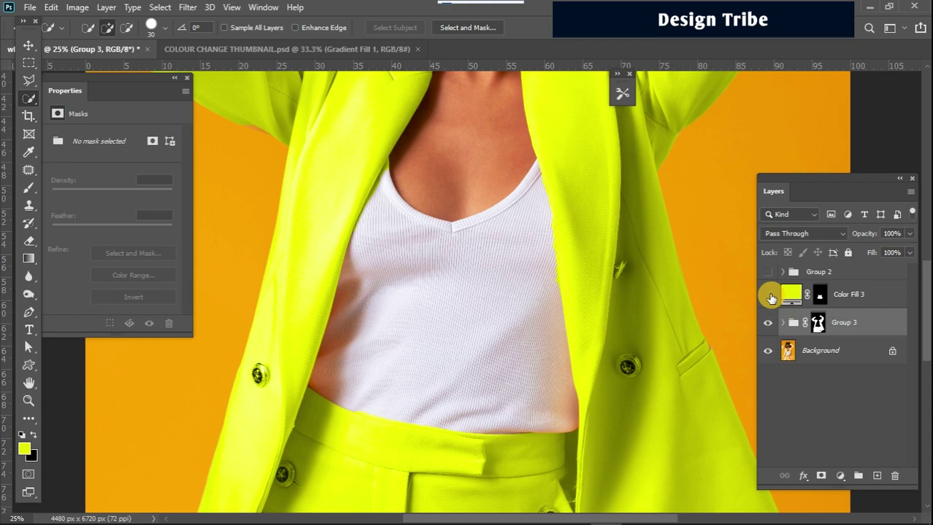
{"action": "key", "text": "ctrl+minus"}
{"action": "key", "text": "ctrl+minus"}
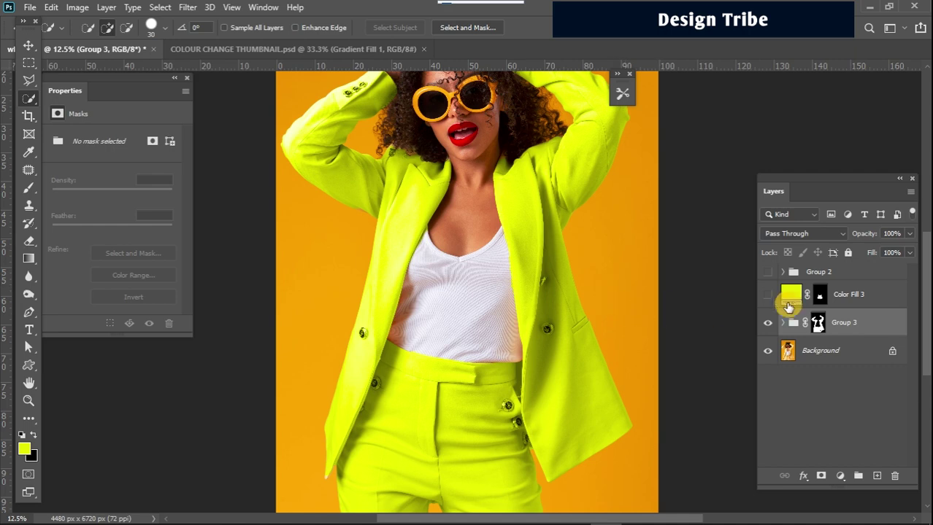
{"action": "left_click", "coordinate": [817, 322]}
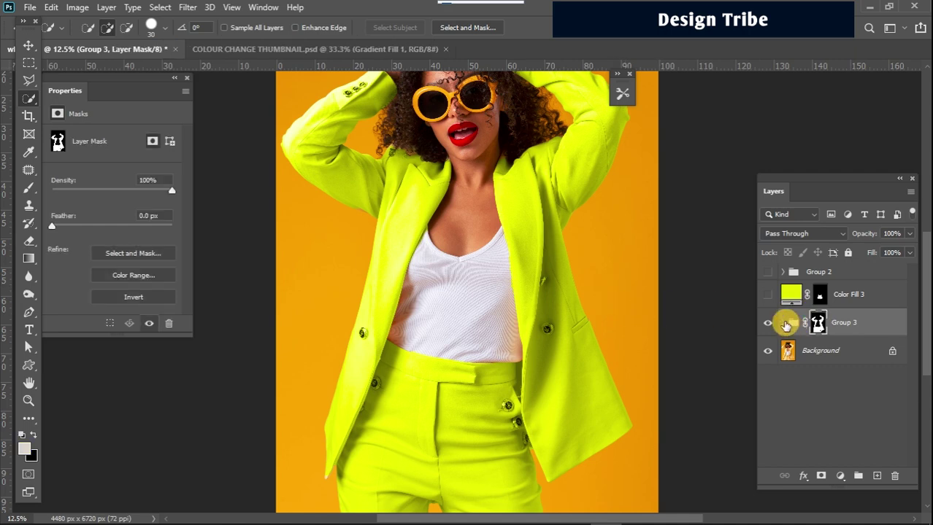
{"action": "left_click", "coordinate": [783, 323]}
Step: Change the suit's Color Fill 2 to a near-black colour (080a01)
{"action": "left_click", "coordinate": [802, 378]}
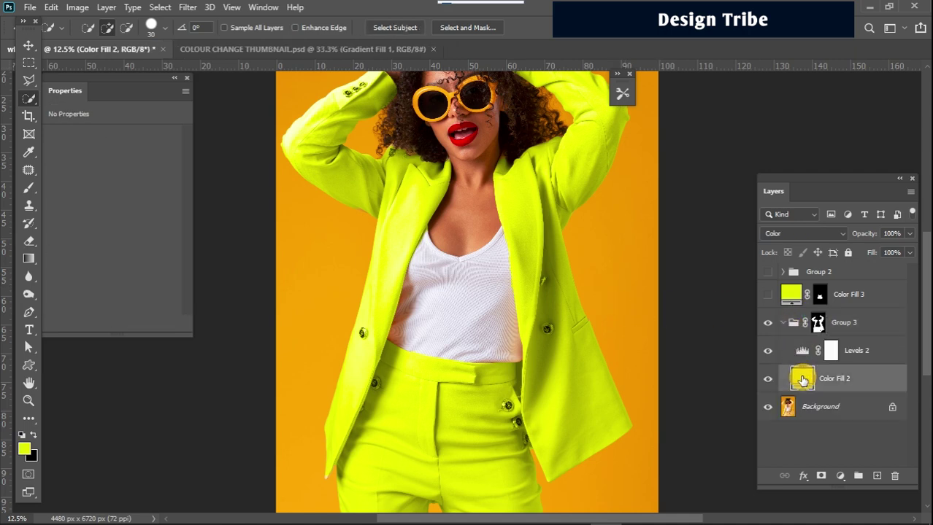
{"action": "double_click", "coordinate": [802, 379]}
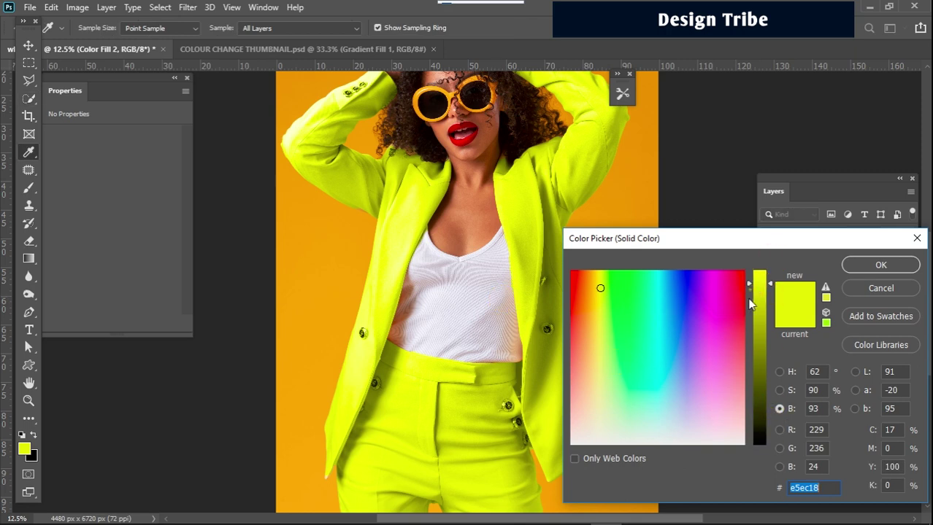
{"action": "left_click_drag", "start_coordinate": [750, 321], "coordinate": [757, 440]}
{"action": "left_click_drag", "start_coordinate": [587, 287], "coordinate": [604, 284]}
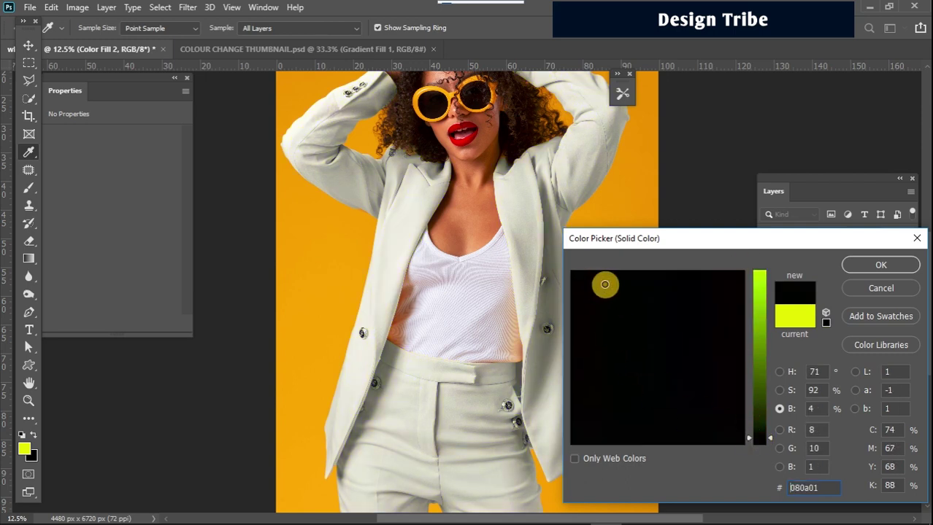
{"action": "left_click", "coordinate": [779, 372]}
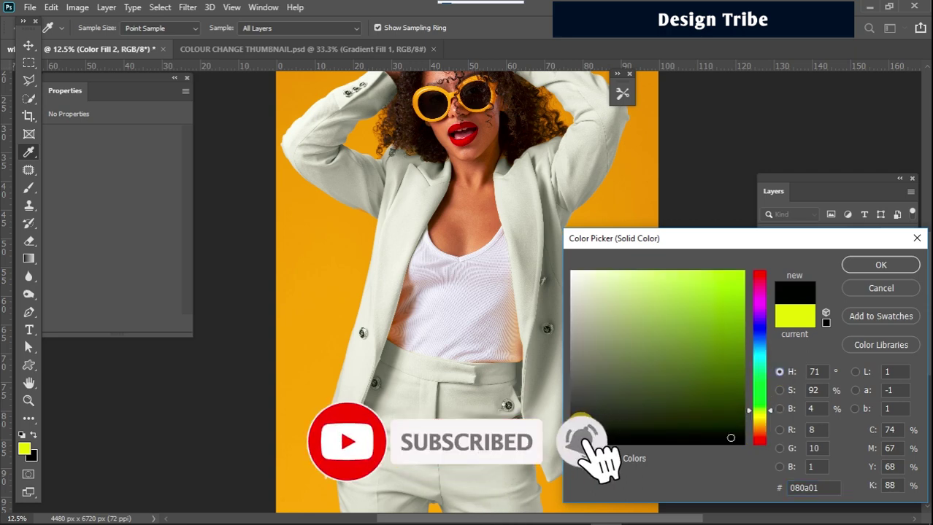
{"action": "left_click", "coordinate": [581, 426]}
{"action": "left_click", "coordinate": [880, 265]}
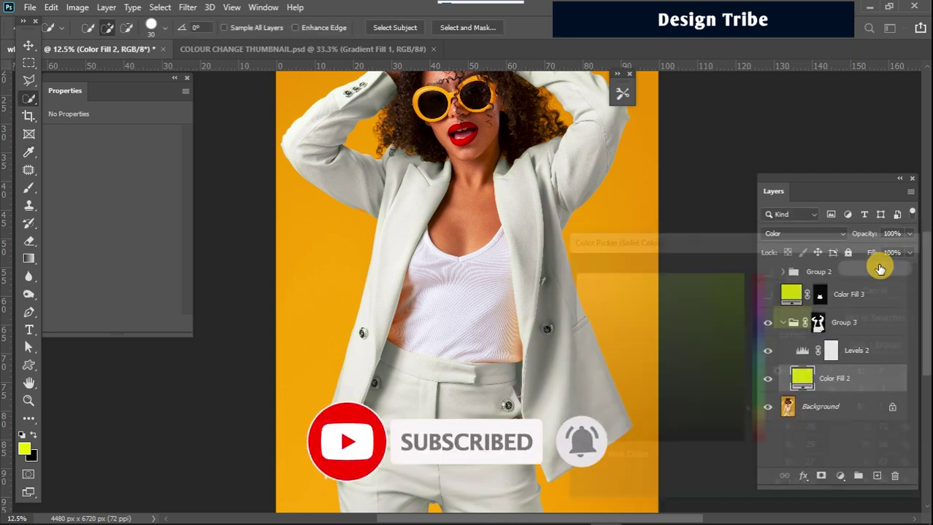
Step: Set Levels 2 to input 96, 0.40, 250 and output 18–116 for a charcoal suit
{"action": "left_click", "coordinate": [803, 352]}
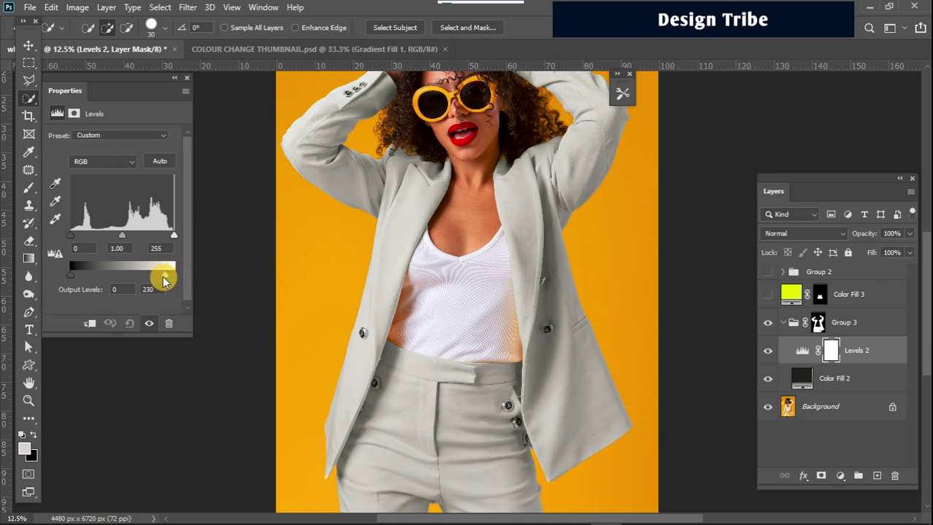
{"action": "left_click_drag", "start_coordinate": [164, 280], "coordinate": [137, 283]}
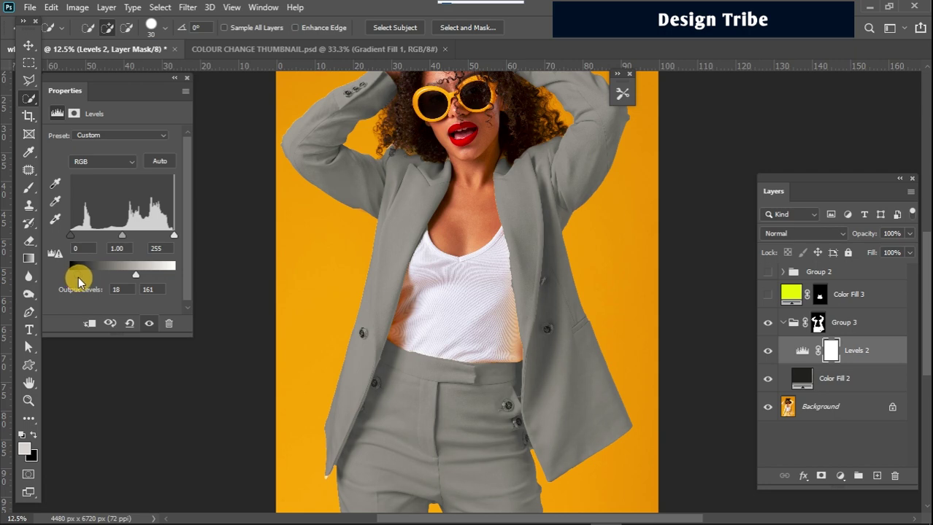
{"action": "left_click_drag", "start_coordinate": [137, 274], "coordinate": [130, 276]}
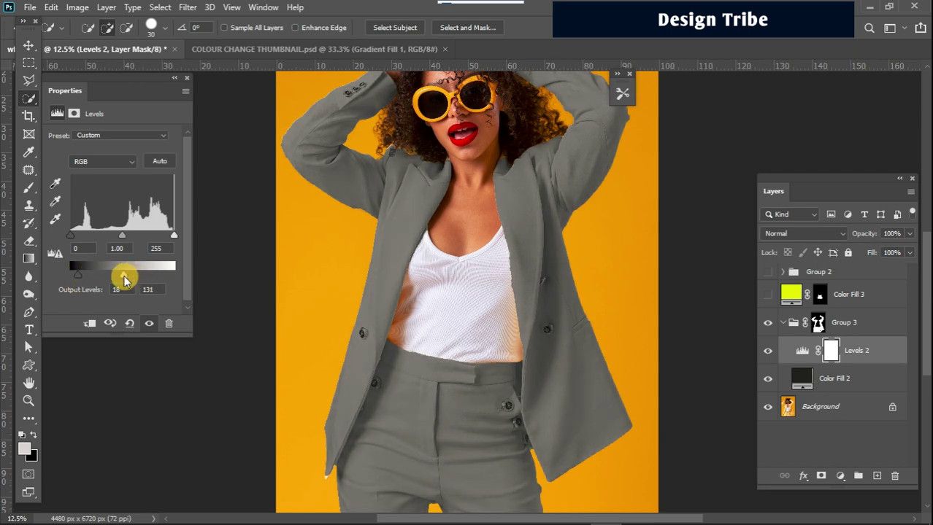
{"action": "left_click_drag", "start_coordinate": [122, 240], "coordinate": [144, 241]}
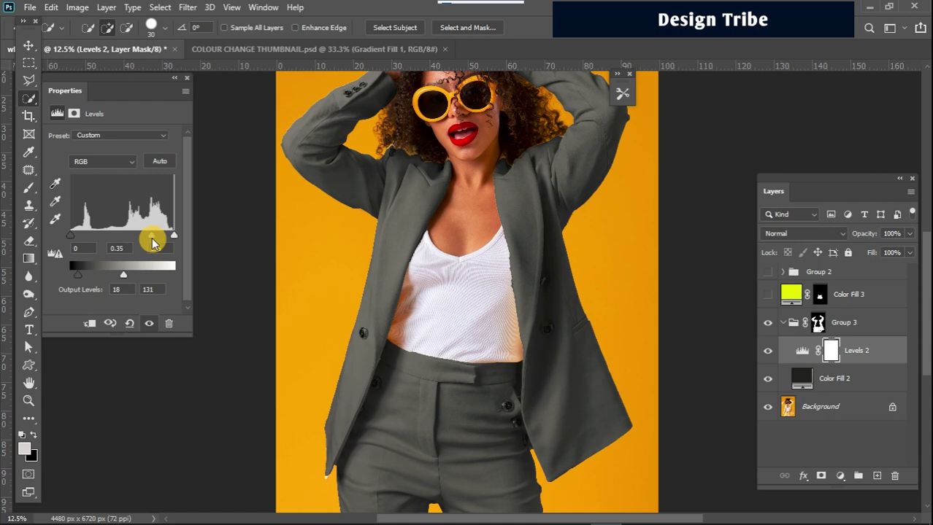
{"action": "left_click_drag", "start_coordinate": [153, 243], "coordinate": [155, 243]}
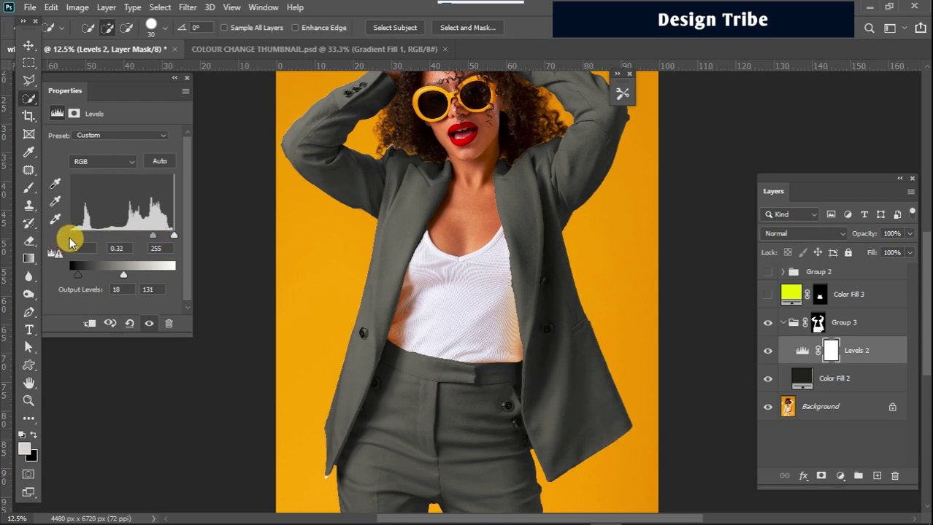
{"action": "left_click_drag", "start_coordinate": [78, 244], "coordinate": [108, 246]}
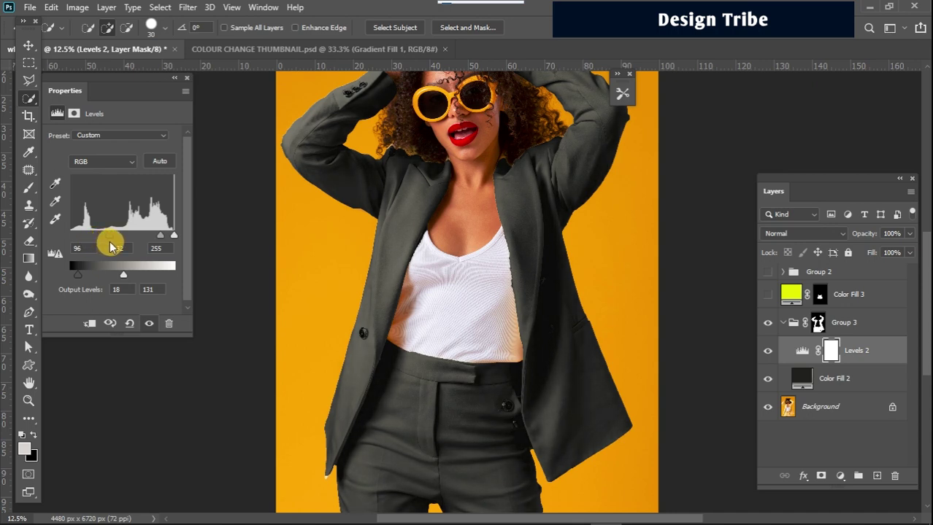
{"action": "left_click_drag", "start_coordinate": [111, 247], "coordinate": [108, 244]}
{"action": "left_click_drag", "start_coordinate": [173, 238], "coordinate": [156, 243]}
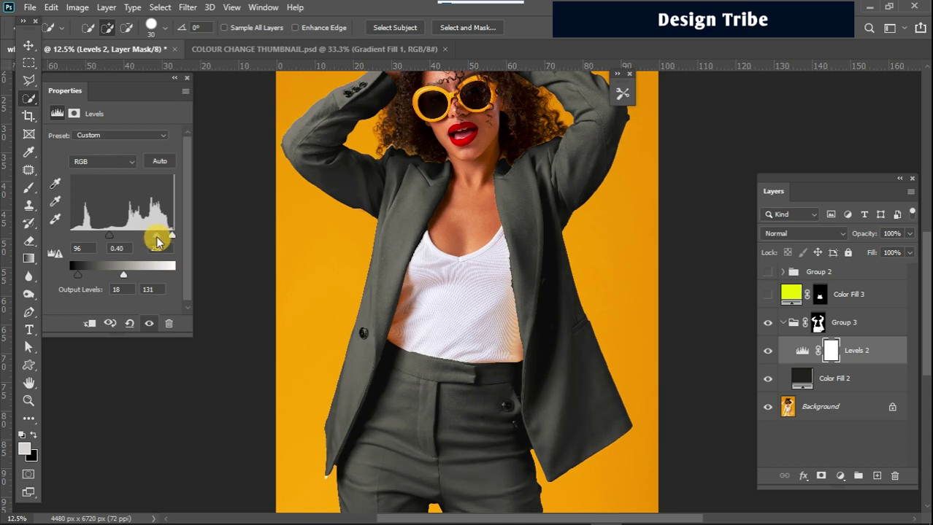
{"action": "left_click_drag", "start_coordinate": [125, 274], "coordinate": [119, 281]}
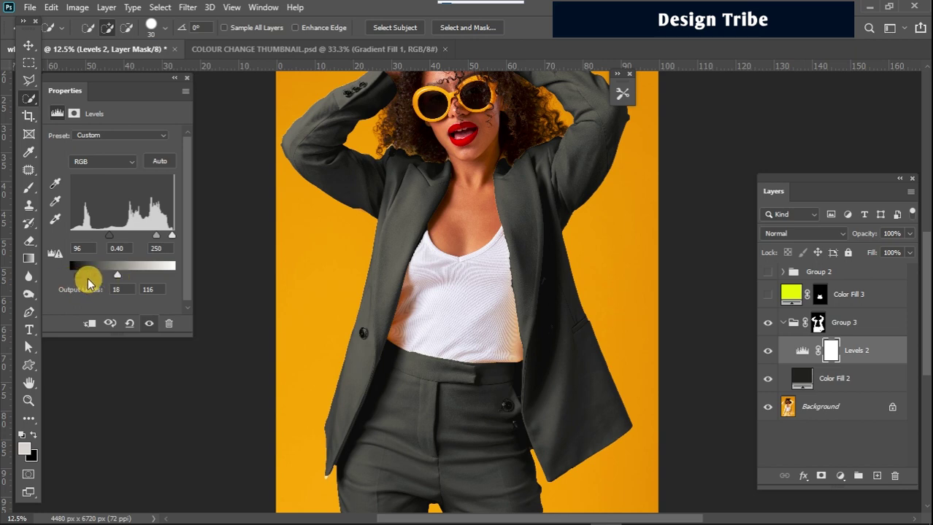
{"action": "key", "text": "ctrl+minus"}
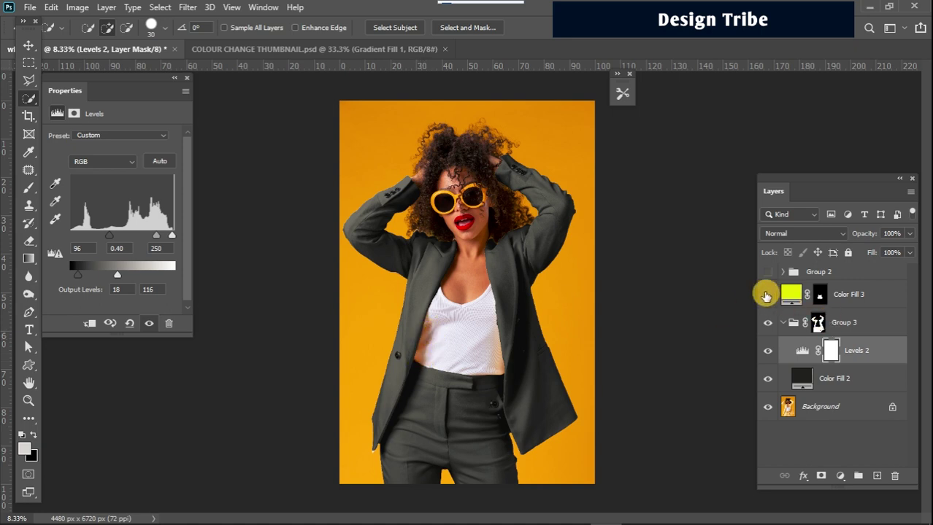
Step: Show Color Fill 3, fill it with the jacket's sampled dark grey, and blend it in Color mode
{"action": "left_click", "coordinate": [767, 294]}
{"action": "left_click", "coordinate": [793, 300]}
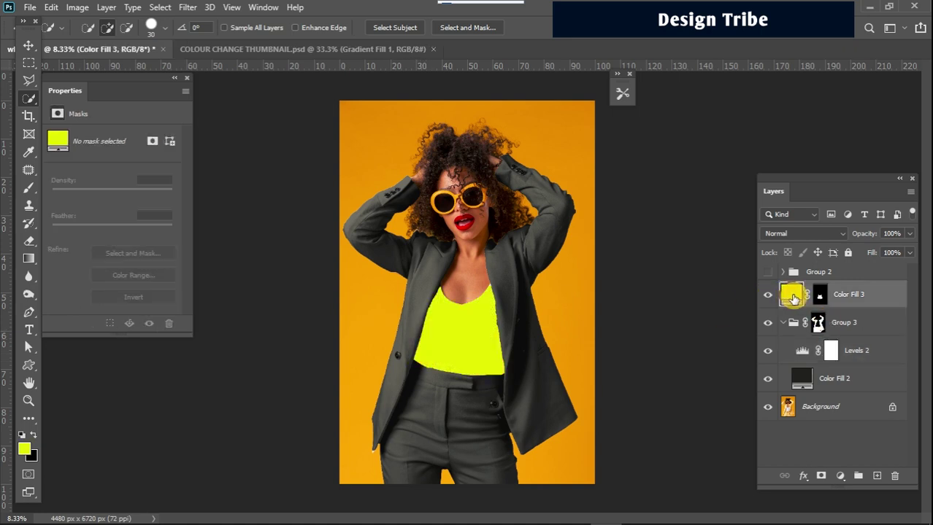
{"action": "double_click", "coordinate": [793, 296]}
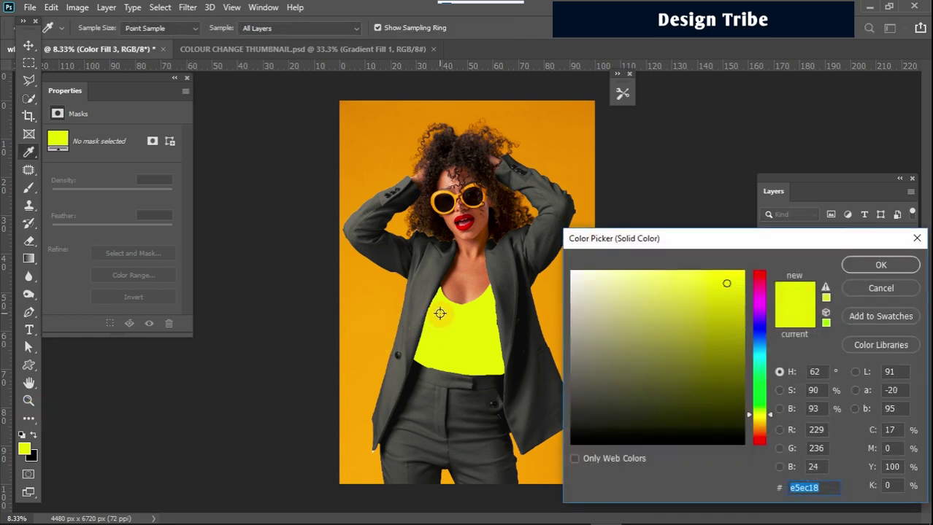
{"action": "left_click", "coordinate": [504, 290]}
{"action": "left_click", "coordinate": [879, 265]}
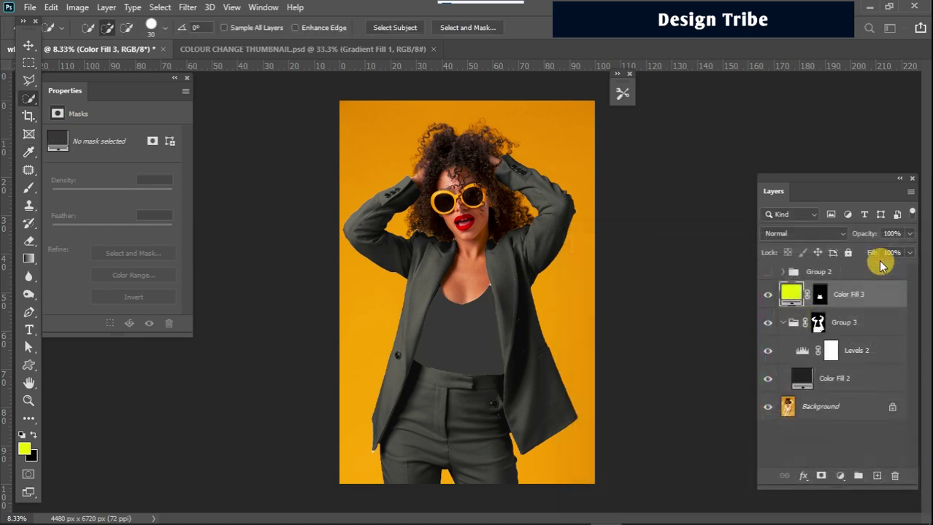
{"action": "left_click", "coordinate": [805, 233]}
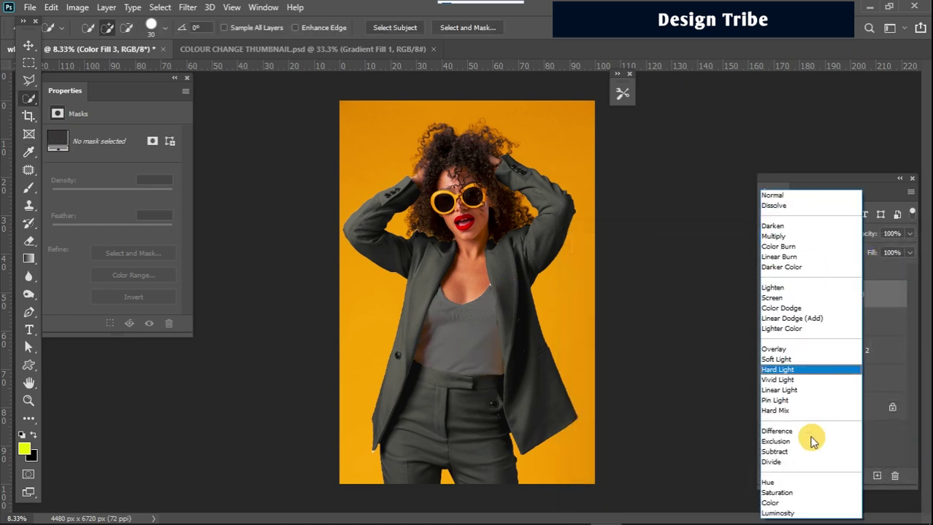
{"action": "left_click", "coordinate": [777, 505]}
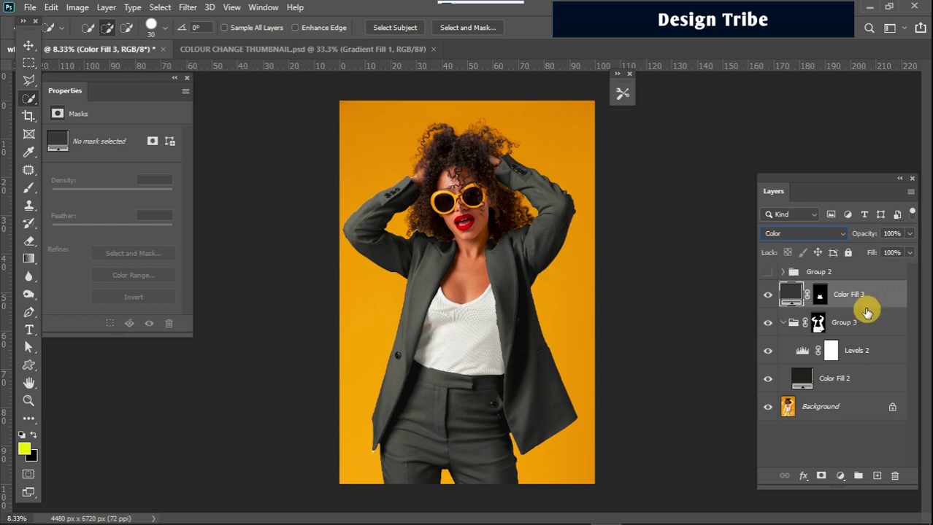
Step: Recolour Color Fill 2 with the lips' red, darkened to deep crimson 660a1a
{"action": "left_click", "coordinate": [804, 379]}
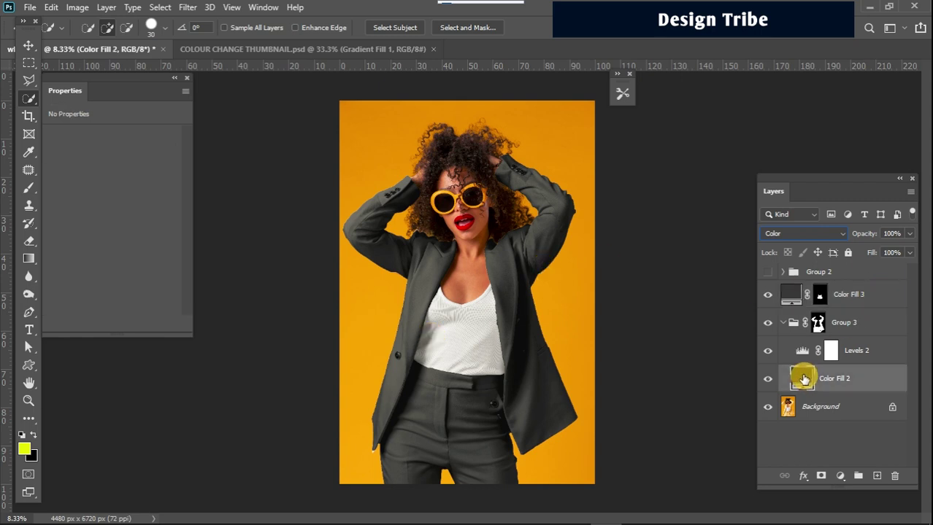
{"action": "double_click", "coordinate": [803, 379]}
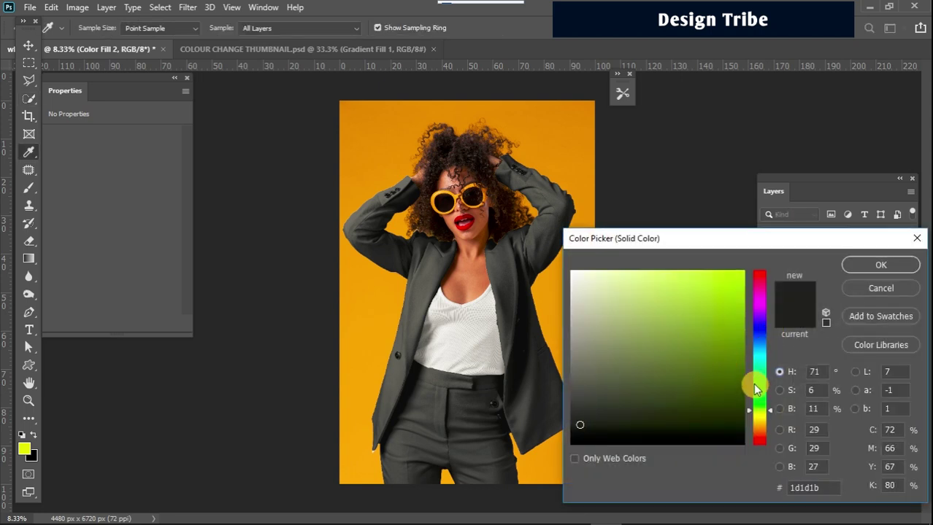
{"action": "left_click", "coordinate": [466, 227]}
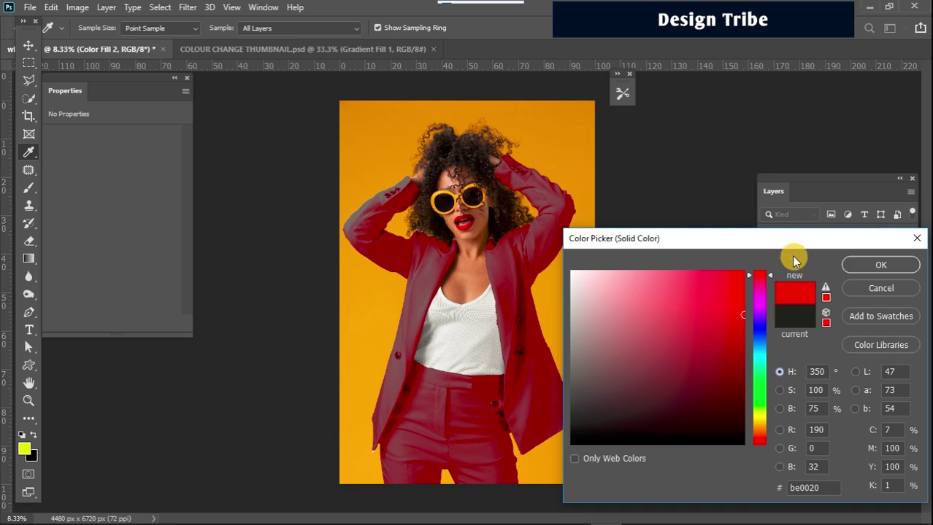
{"action": "mouse_move", "coordinate": [733, 334]}
{"action": "left_mouse_down"}
{"action": "mouse_move", "coordinate": [724, 376]}
{"action": "mouse_move", "coordinate": [714, 375]}
{"action": "mouse_move", "coordinate": [726, 374]}
{"action": "left_mouse_up"}
{"action": "left_click", "coordinate": [881, 265]}
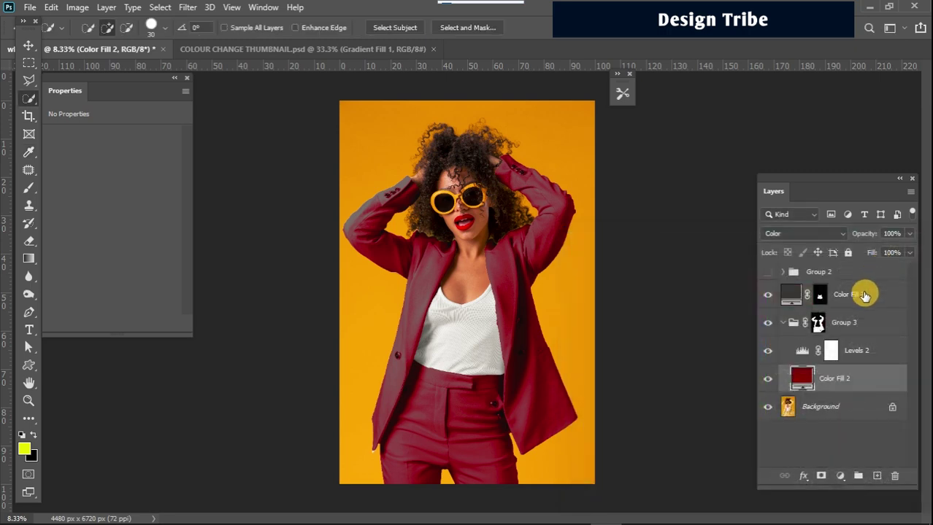
Step: Retune Levels 2 to input 129, 0.36, 247 and output 17–193 for a vivid red suit
{"action": "left_click", "coordinate": [802, 351]}
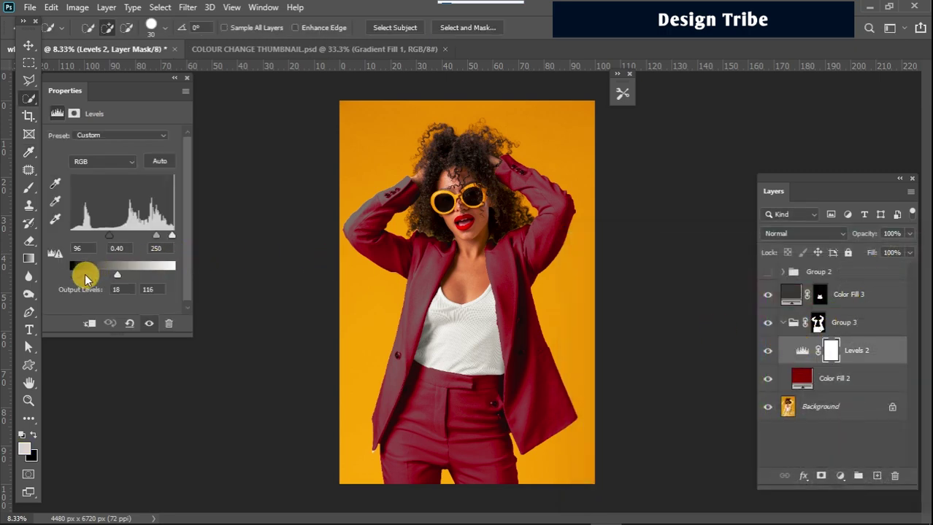
{"action": "left_click", "coordinate": [79, 274]}
{"action": "left_click_drag", "start_coordinate": [115, 277], "coordinate": [161, 282]}
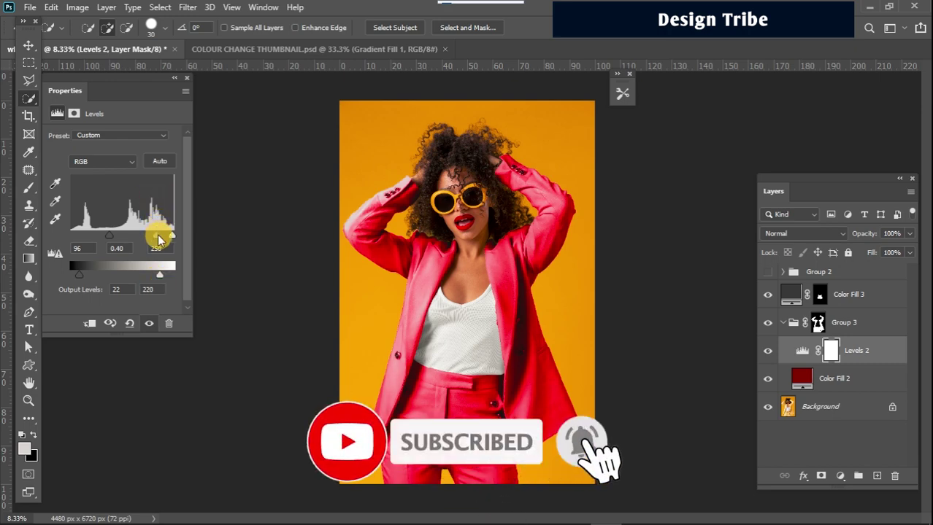
{"action": "mouse_move", "coordinate": [156, 235]}
{"action": "left_mouse_down"}
{"action": "mouse_move", "coordinate": [148, 241]}
{"action": "mouse_move", "coordinate": [173, 243]}
{"action": "mouse_move", "coordinate": [171, 235]}
{"action": "left_mouse_up"}
{"action": "left_click_drag", "start_coordinate": [109, 236], "coordinate": [124, 249]}
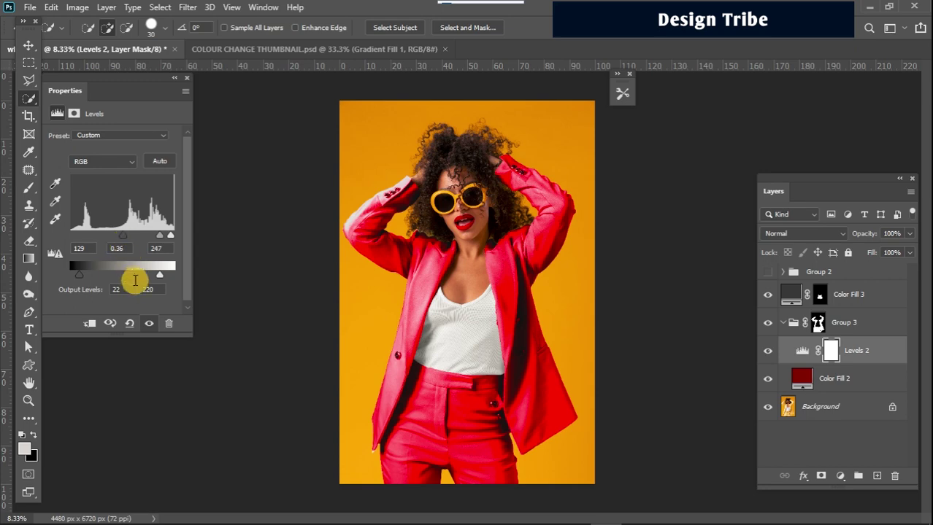
{"action": "mouse_move", "coordinate": [160, 275]}
{"action": "left_mouse_down"}
{"action": "mouse_move", "coordinate": [141, 279]}
{"action": "mouse_move", "coordinate": [149, 276]}
{"action": "left_mouse_up"}
{"action": "left_click_drag", "start_coordinate": [84, 277], "coordinate": [78, 278]}
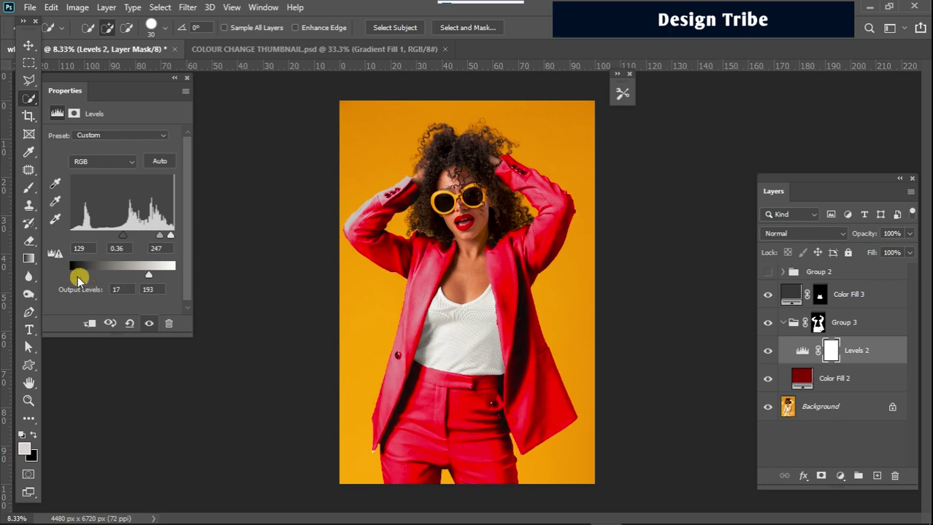
Step: Darken Color Fill 2 to maroon 3b0810 for a deeper crimson suit
{"action": "double_click", "coordinate": [806, 380]}
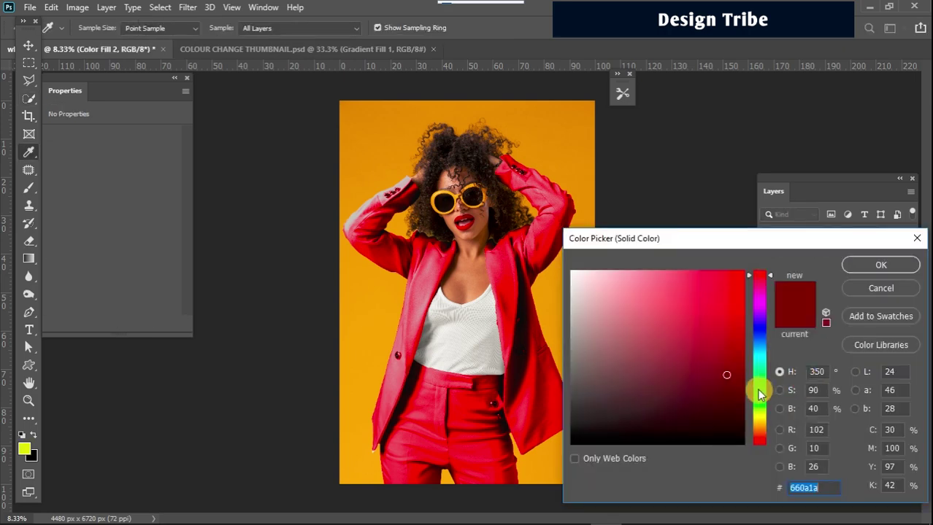
{"action": "left_click", "coordinate": [722, 404]}
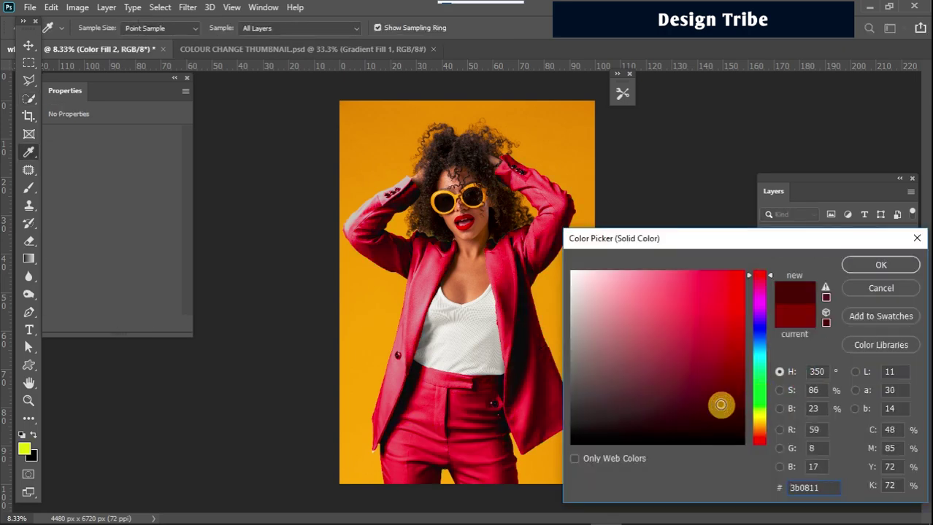
{"action": "mouse_move", "coordinate": [721, 405]}
{"action": "left_mouse_down"}
{"action": "mouse_move", "coordinate": [718, 413]}
{"action": "mouse_move", "coordinate": [722, 403]}
{"action": "left_mouse_up"}
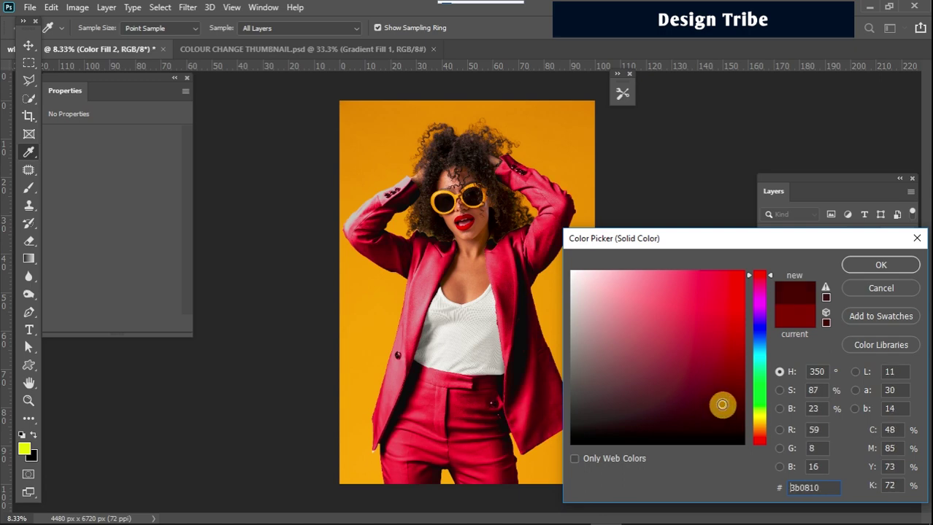
{"action": "left_click", "coordinate": [901, 268]}
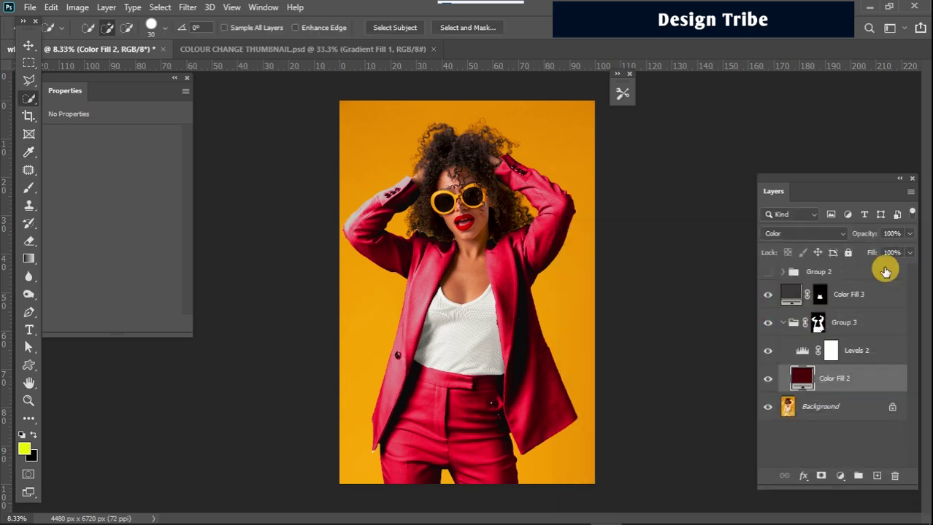